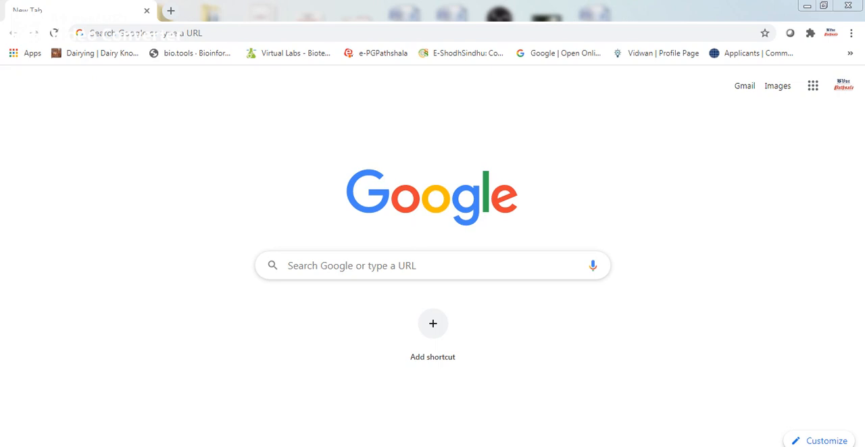
left_click(142, 32)
type("w")
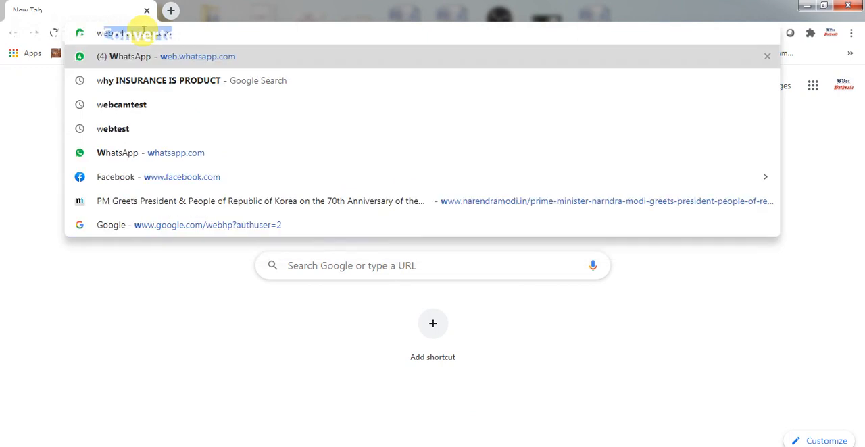
type("ww.")
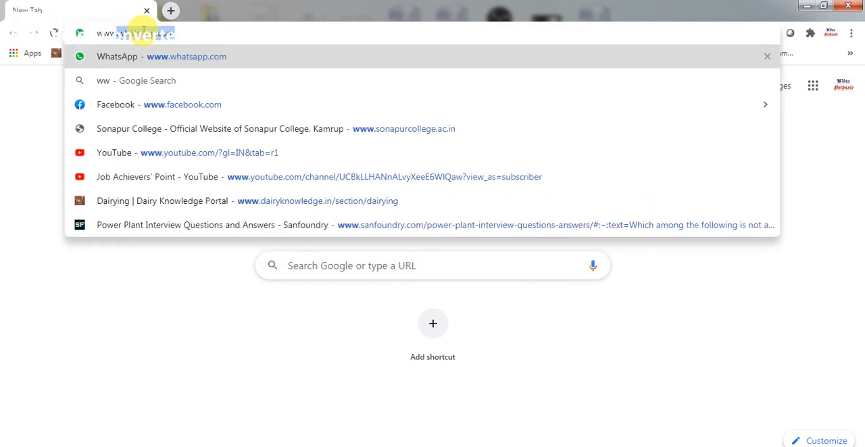
type("sonap")
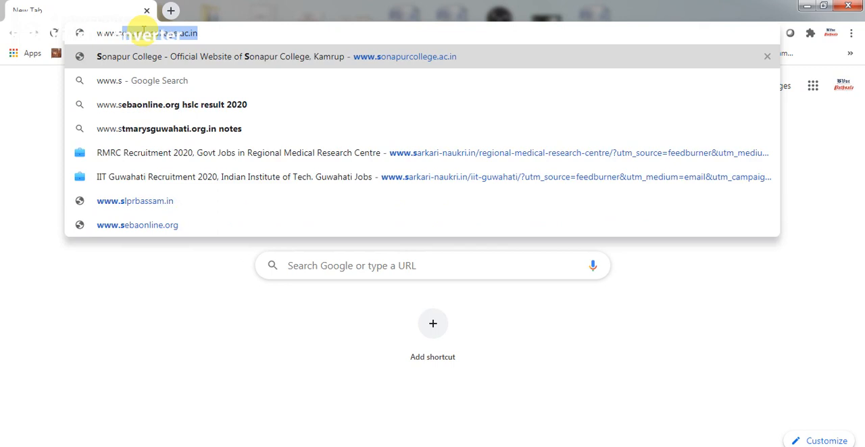
type("u")
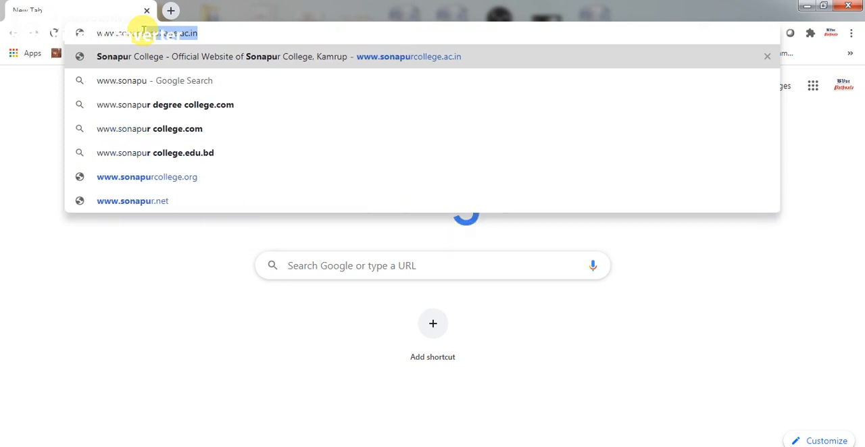
type("rcol")
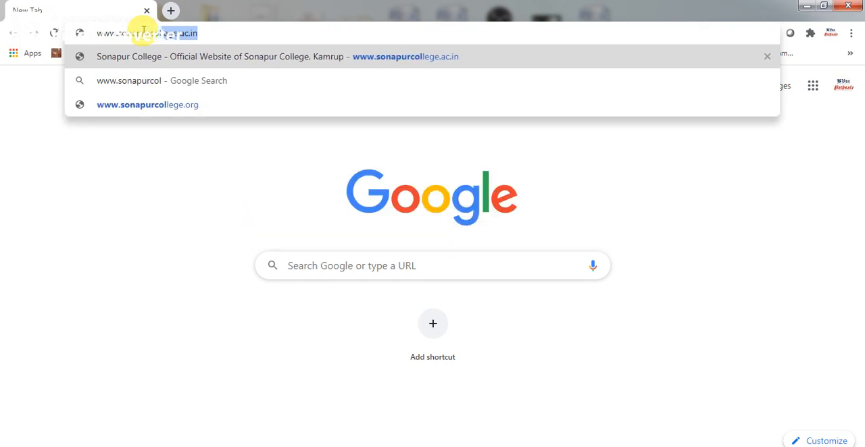
type("lege")
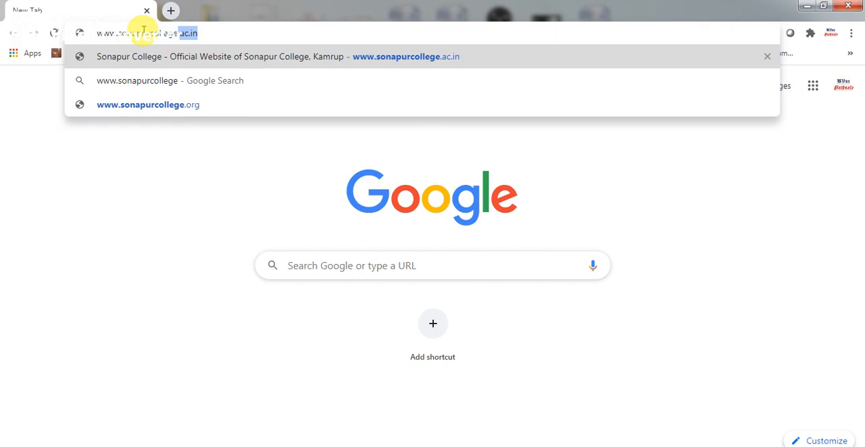
type(".ac.in")
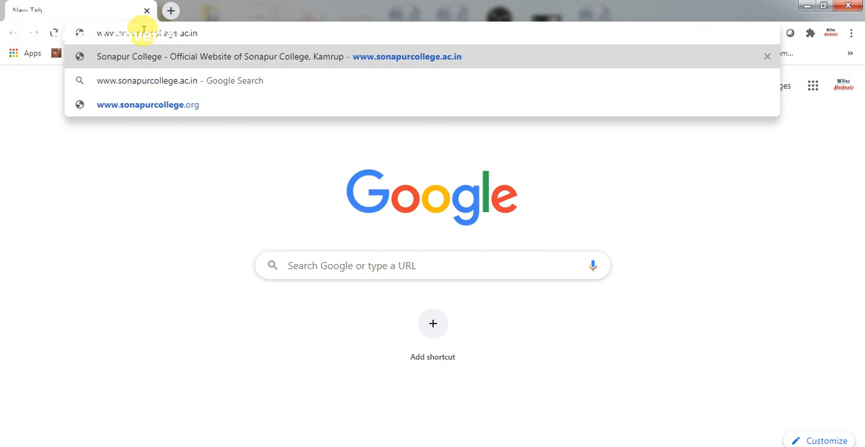
key("Return")
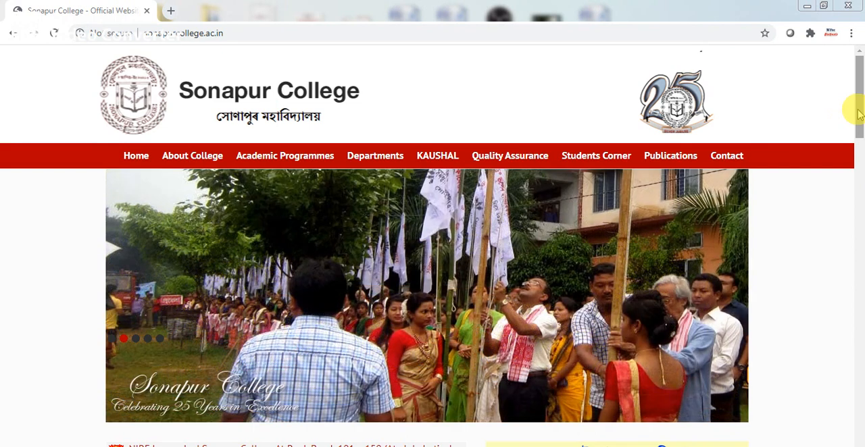
Open the online admission portal from the college homepage and bring up its new-applicant registration form.
left_click_drag(859, 113, 859, 238)
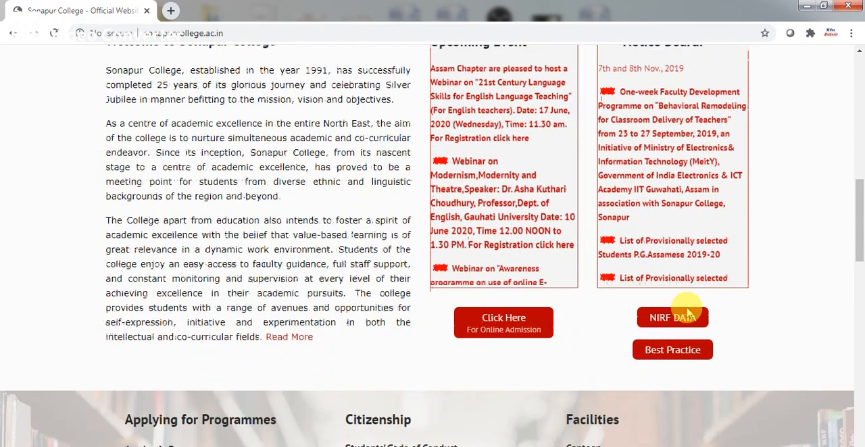
left_click(513, 335)
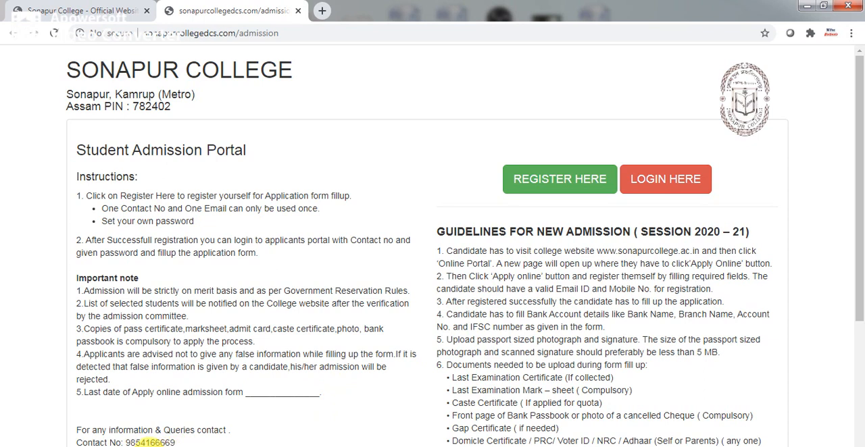
left_click_drag(859, 246, 860, 306)
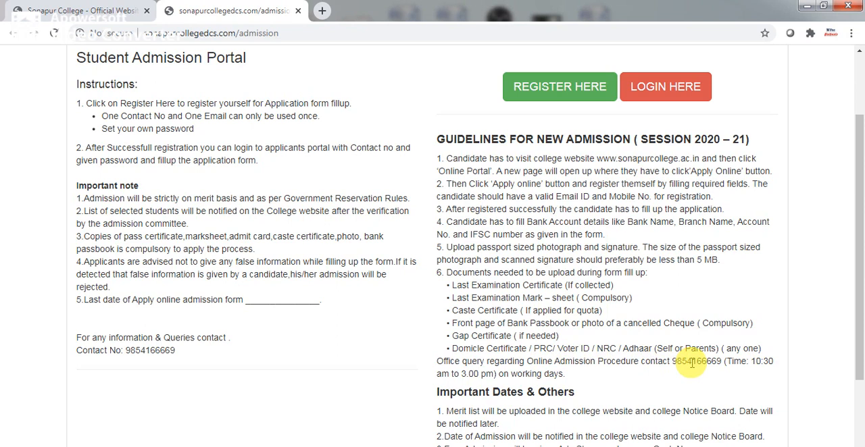
left_click_drag(860, 238, 858, 171)
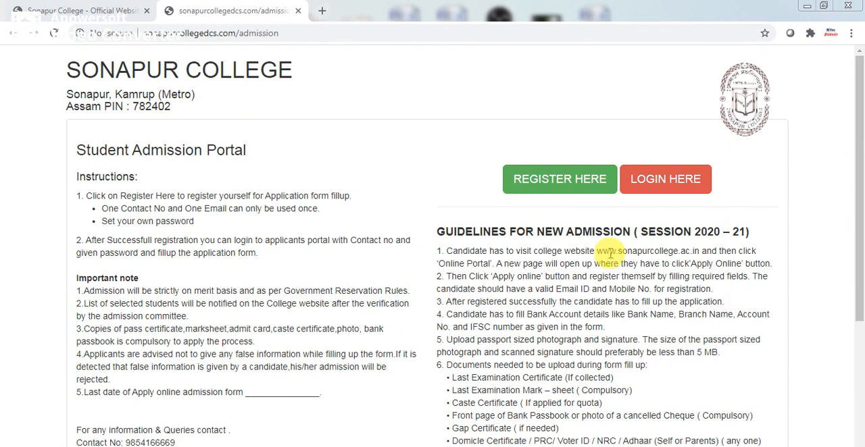
left_click(572, 194)
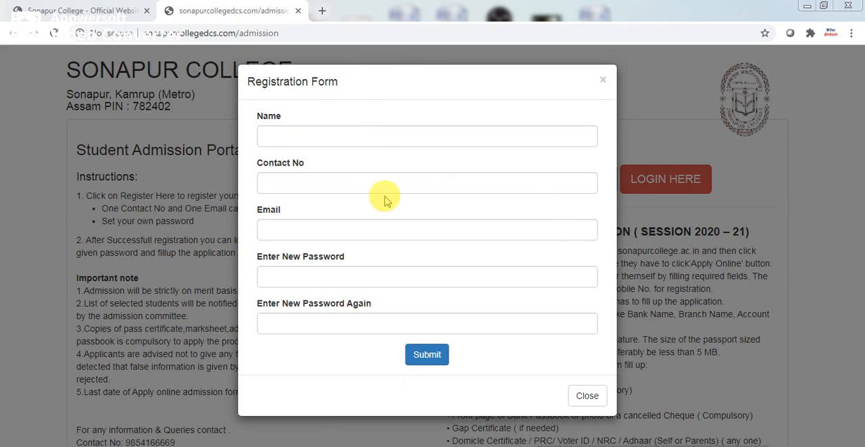
Enter the applicant's full name in capital letters in the registration form.
left_click(339, 139)
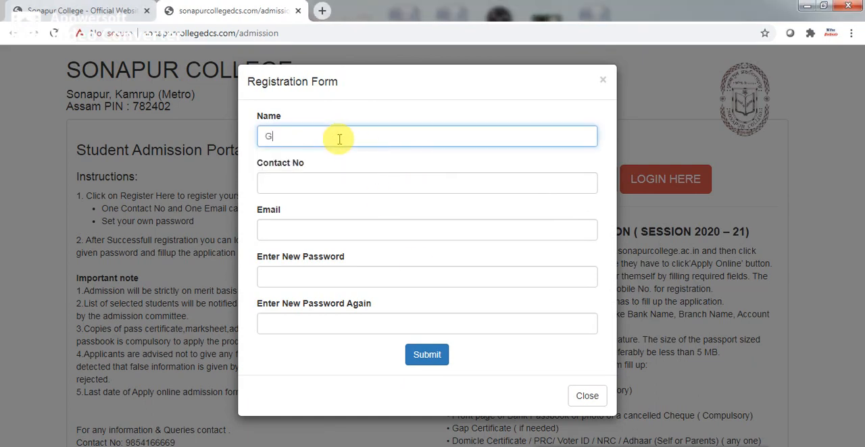
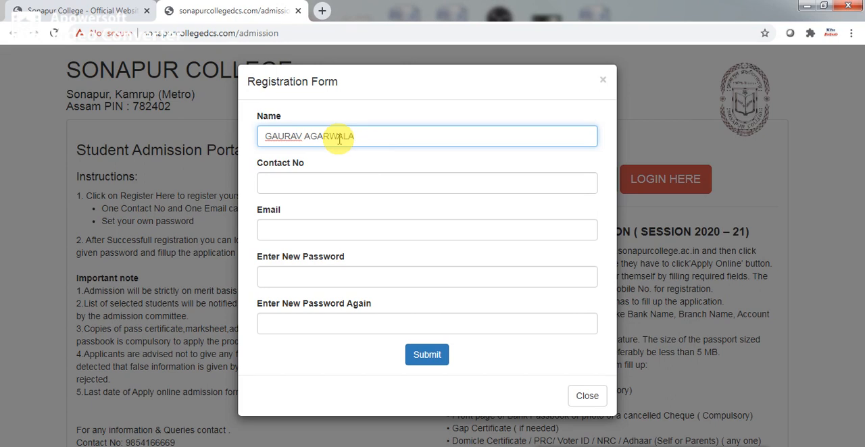
Fill in the applicant's contact number in the registration form.
left_click(304, 178)
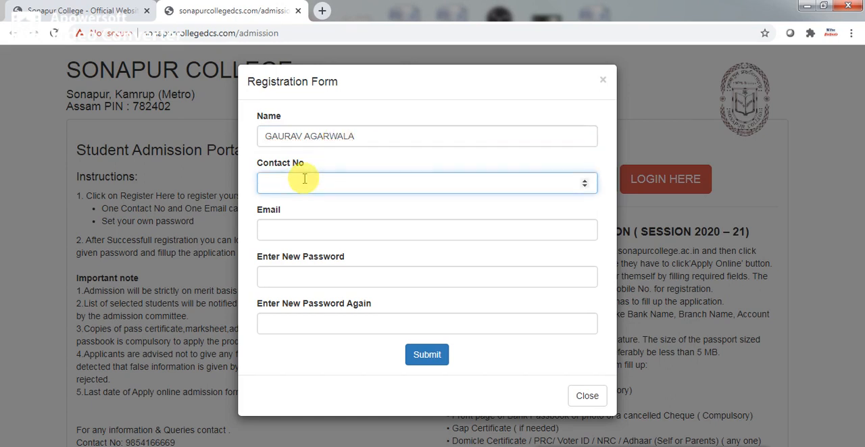
type("7894561")
type("230")
Fill in the applicant's e-mail address in lowercase in the registration form.
left_click(283, 240)
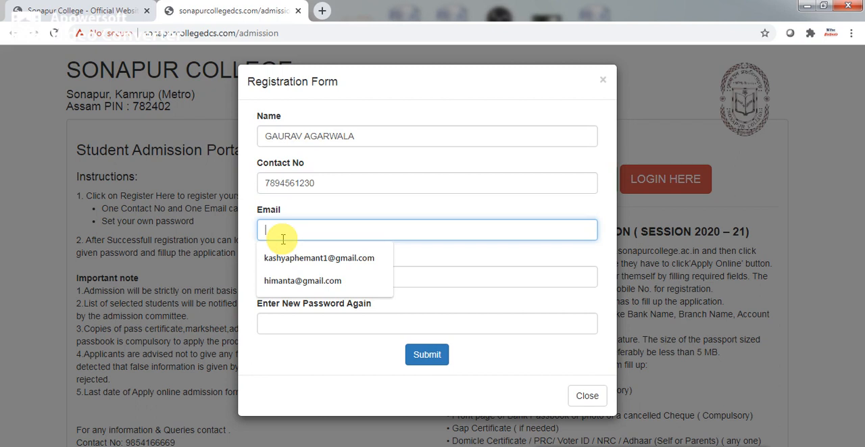
type("A")
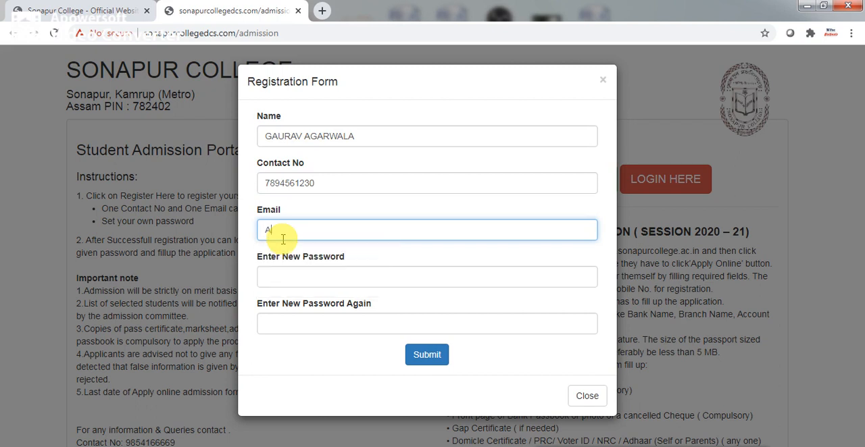
type("G")
key("BackSpace")
key("BackSpace")
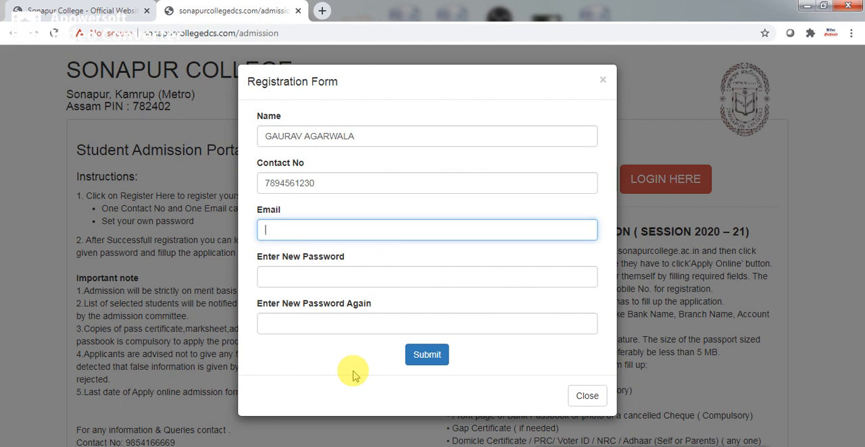
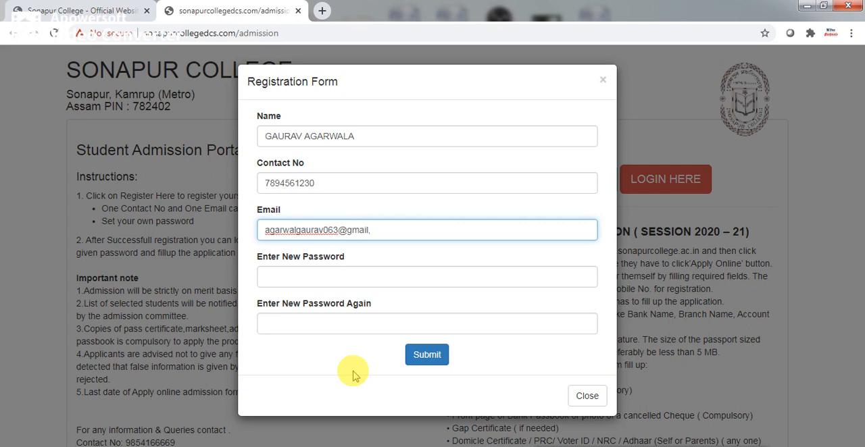
Enter the new account password in both password fields and submit the registration form.
left_click(301, 278)
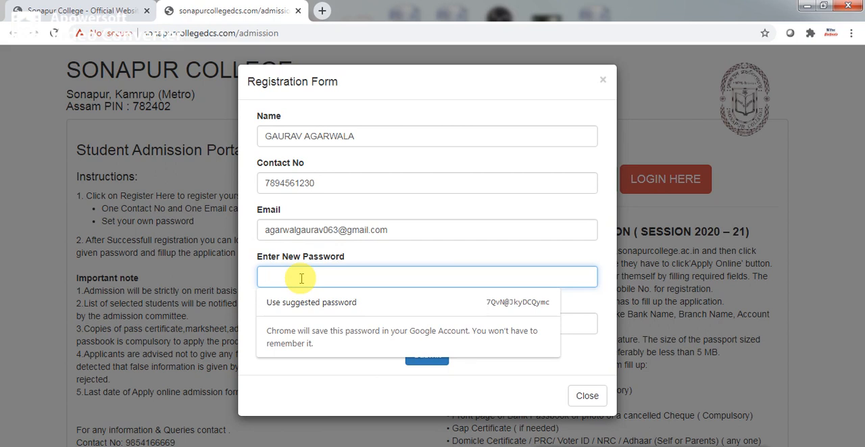
type("12345678")
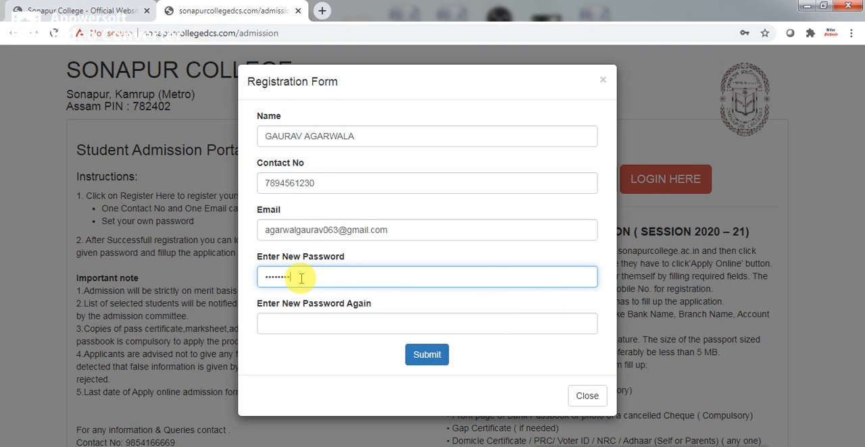
type("9")
left_click(286, 325)
type("123")
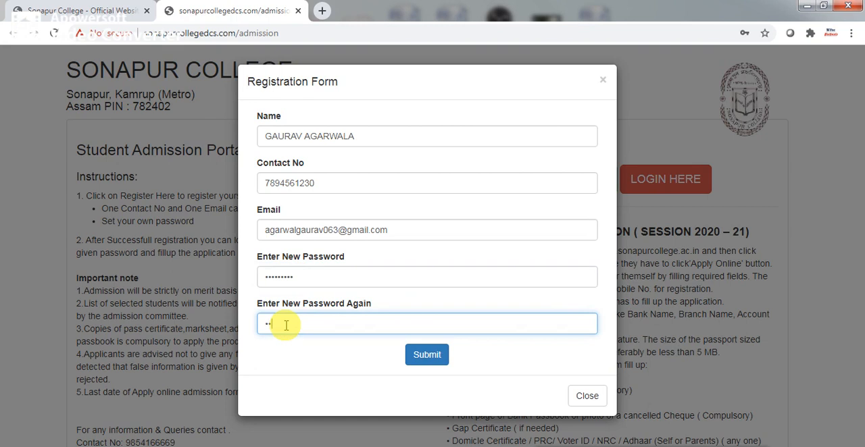
type("4567899")
left_click(429, 356)
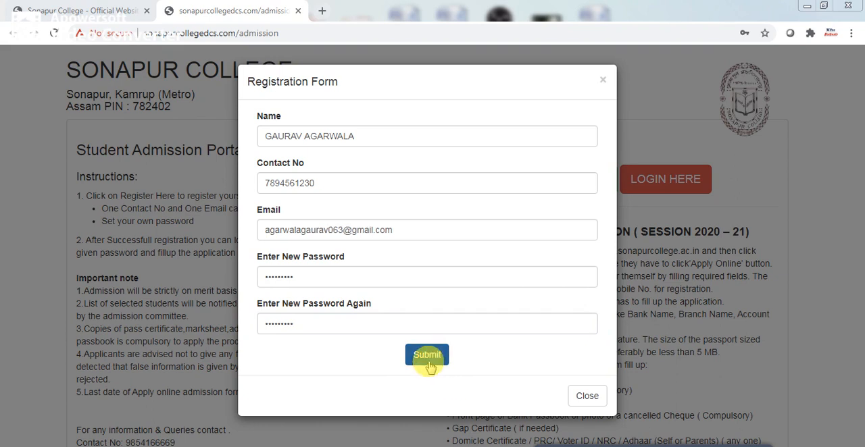
left_click(427, 360)
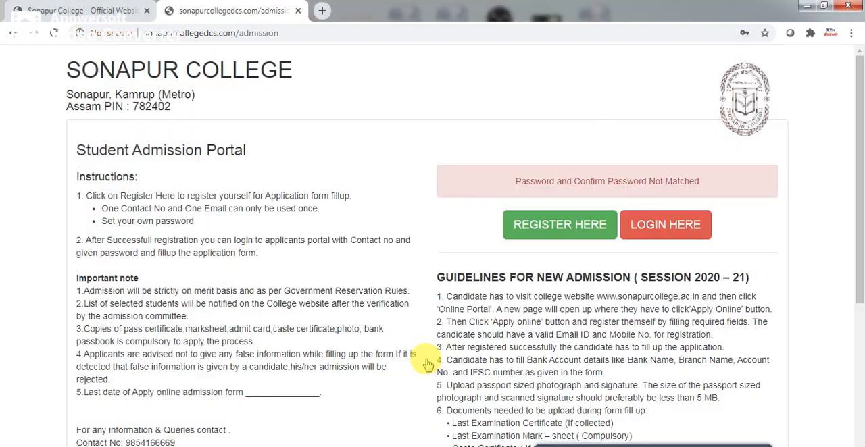
Submit the applicant registration again and dismiss the browser's offers to save the password.
left_click(766, 53)
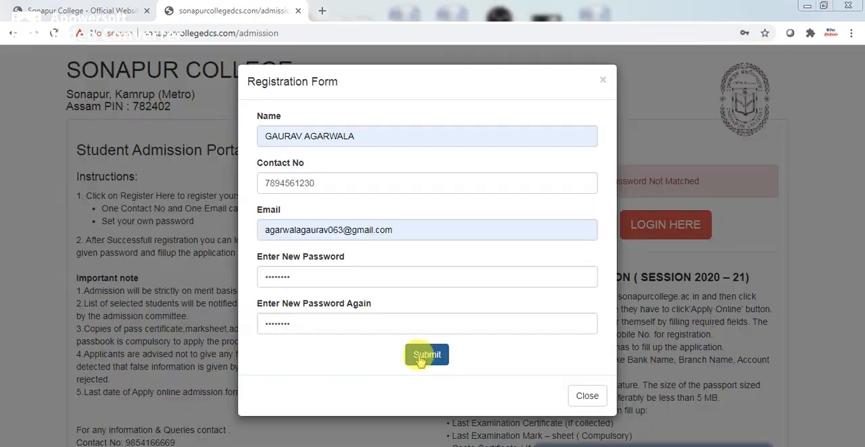
left_click(421, 361)
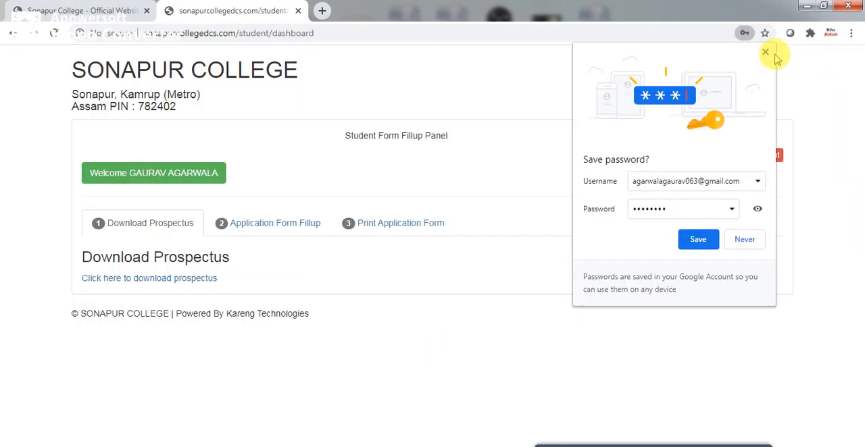
left_click(765, 52)
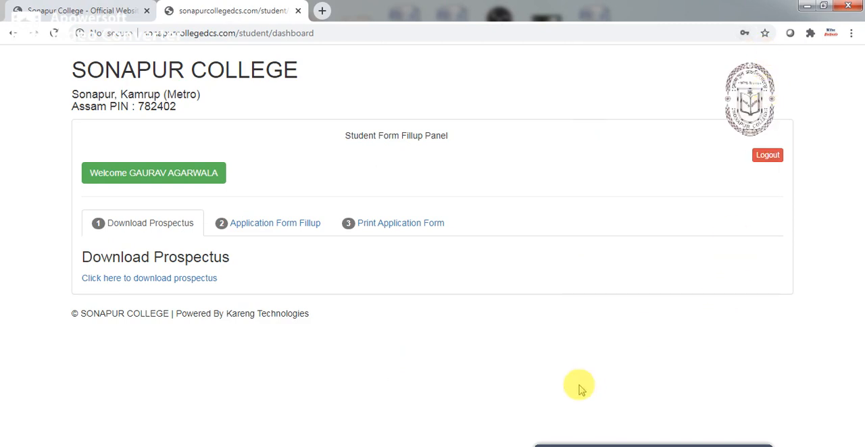
Open the college prospectus for download from the student form fill-up panel.
left_click(602, 445)
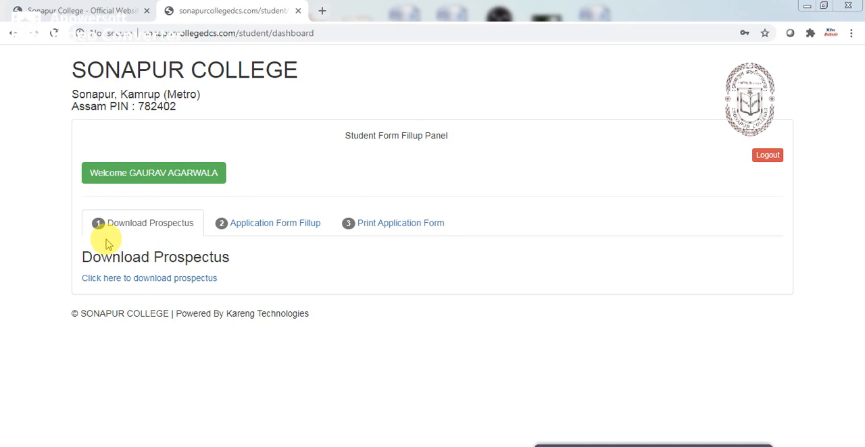
left_click(148, 280)
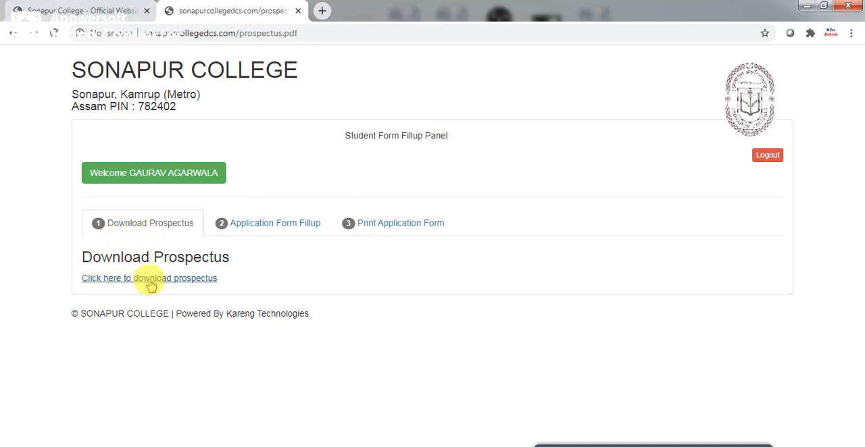
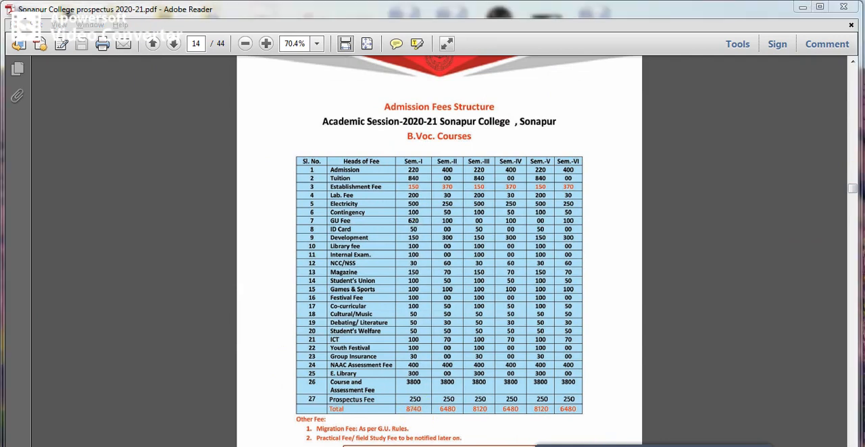
Switch back to Chrome, preview the BVOC 1st Sem form from Application Form Fillup, and return to the student dashboard.
left_click(162, 446)
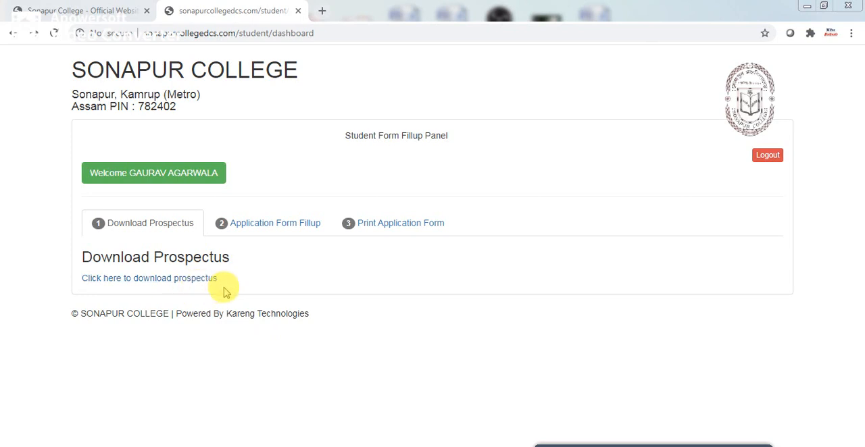
left_click(277, 230)
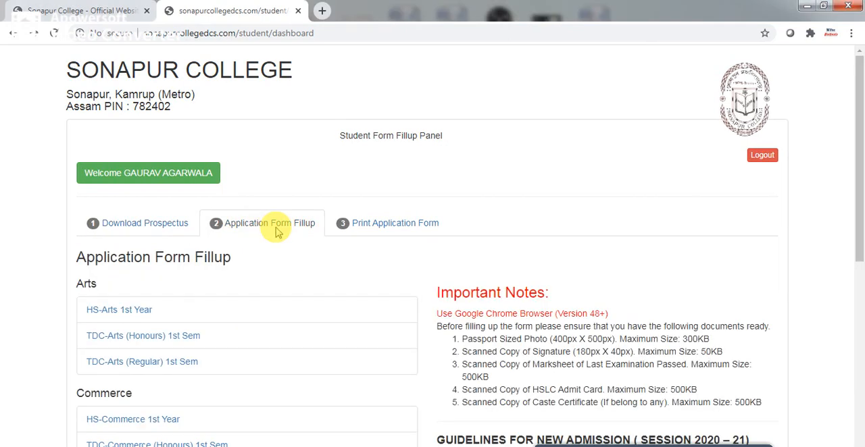
left_click_drag(857, 198, 858, 250)
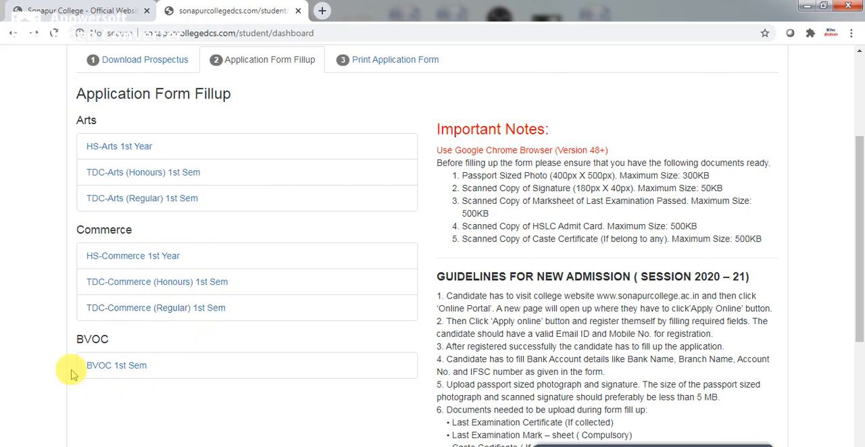
left_click(134, 370)
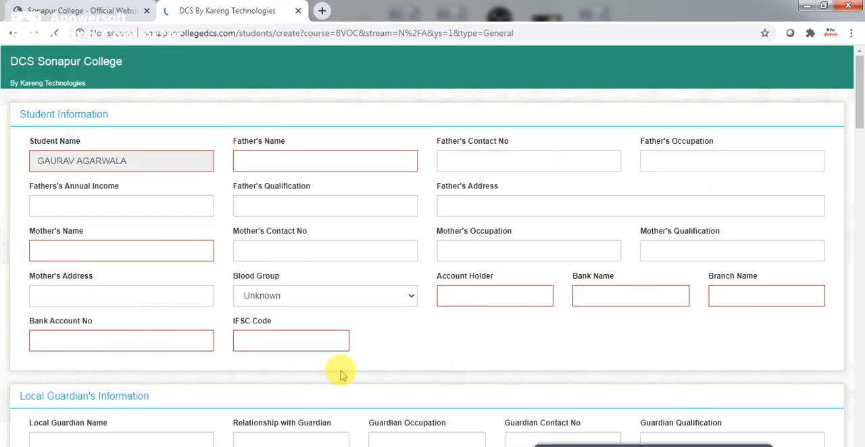
left_click(16, 38)
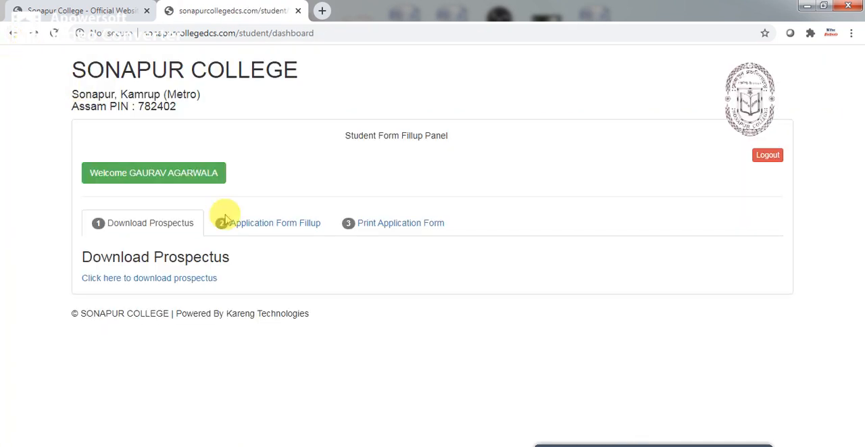
Open the BVOC 1st Sem application form from the Application Form Fillup stage of the dashboard.
left_click(270, 231)
left_click_drag(856, 233, 855, 300)
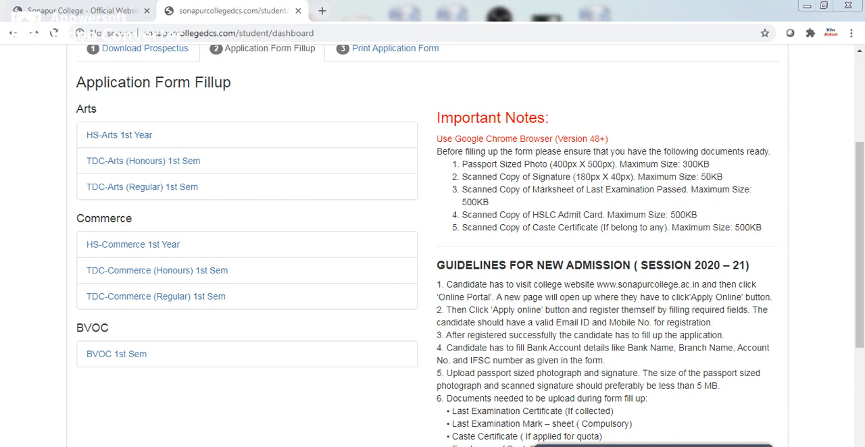
scroll(236, 315, "down", 3)
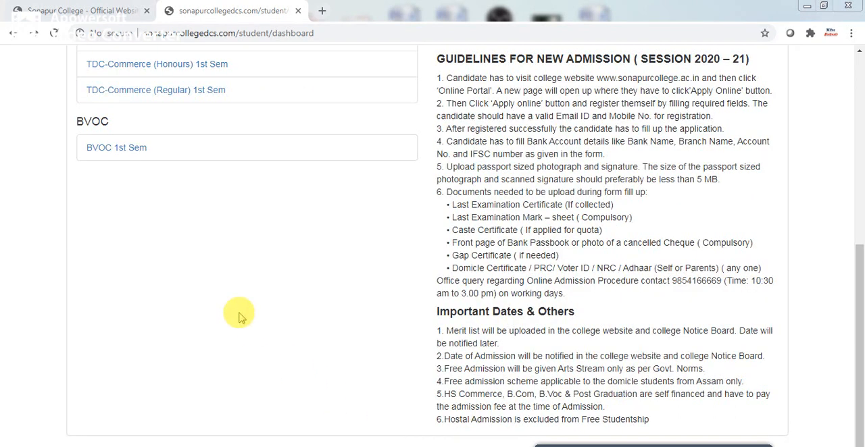
left_click(116, 148)
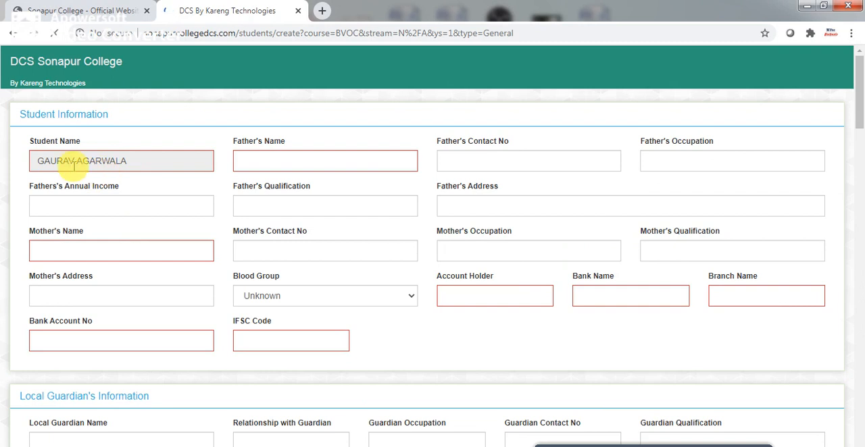
Fill in the father's name and contact number, and set his occupation to BUSINESS.
left_click(280, 166)
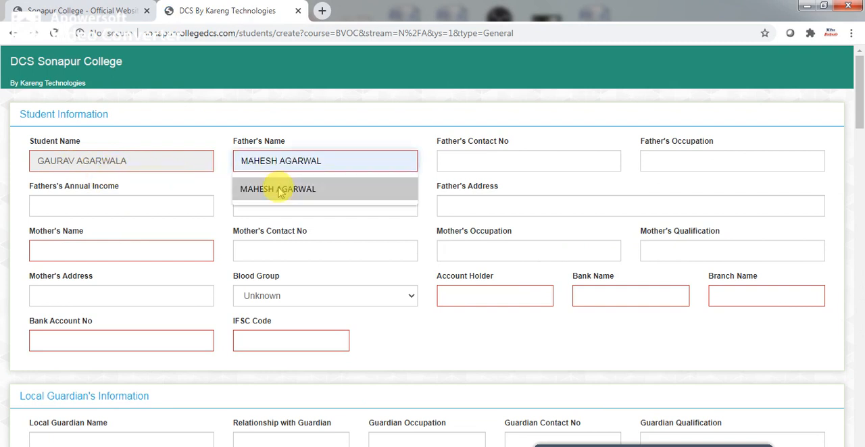
left_click(280, 190)
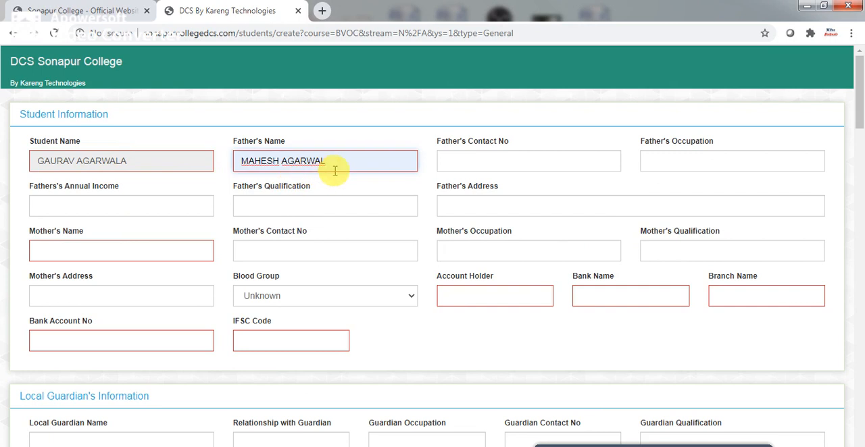
left_click(478, 162)
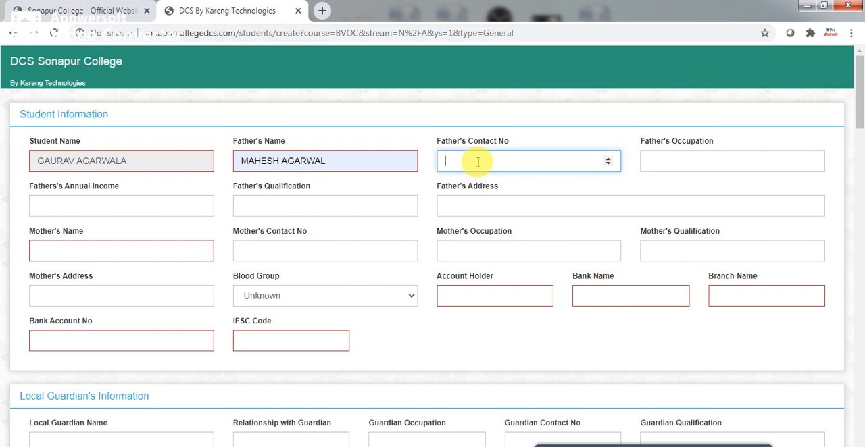
type("7894561230")
left_click(662, 164)
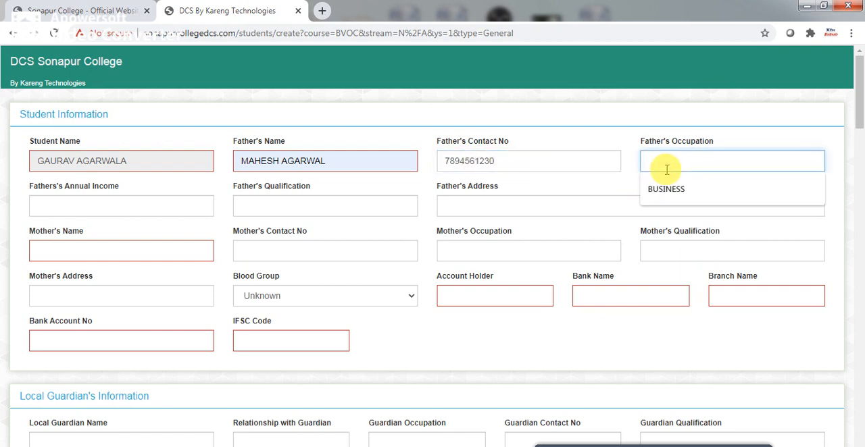
left_click(667, 190)
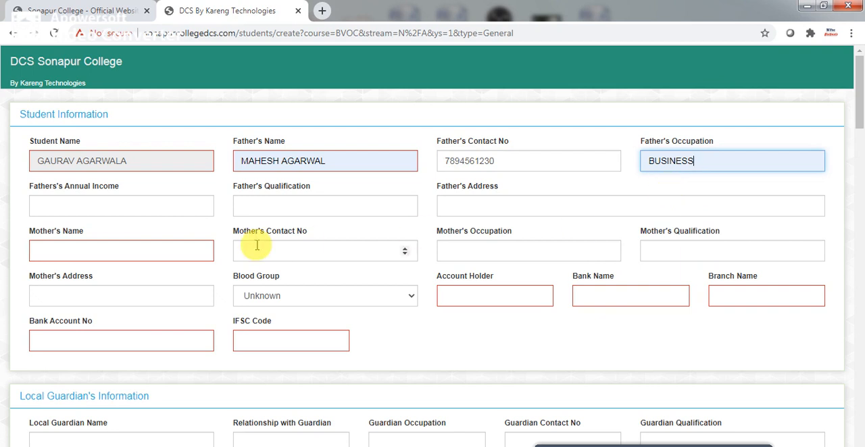
Set the father's annual income to 500000 and his qualification to BA.
left_click(102, 211)
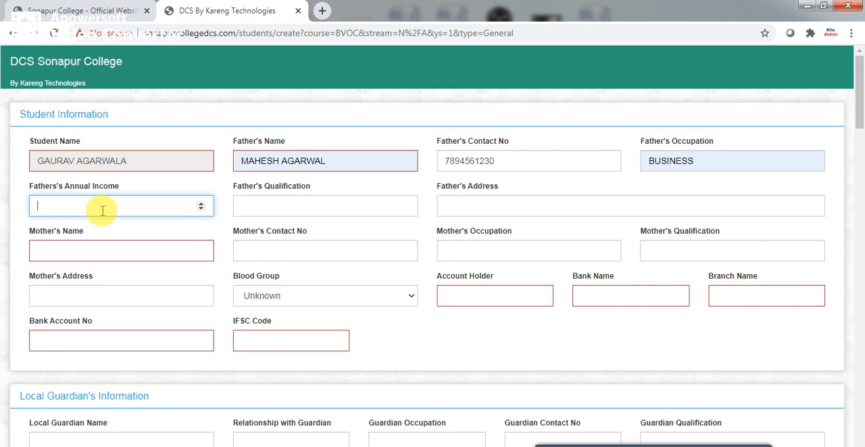
type("500000")
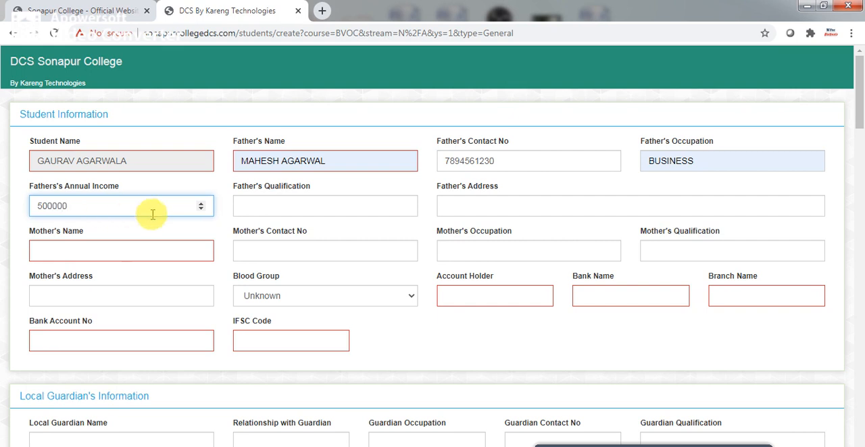
left_click(266, 211)
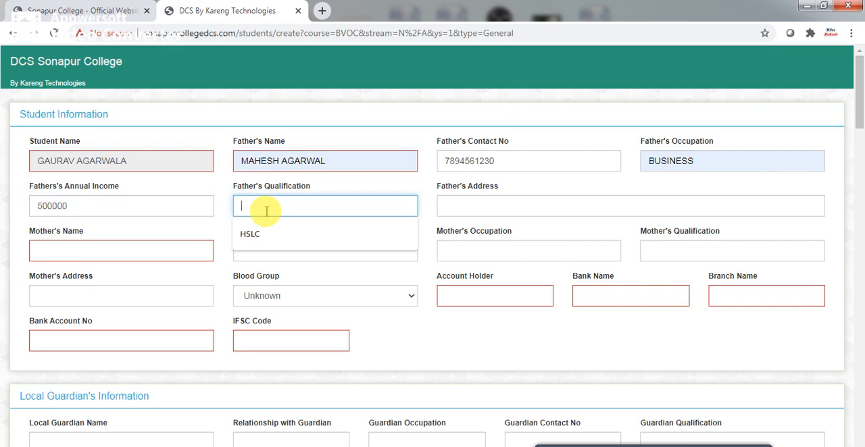
type("b")
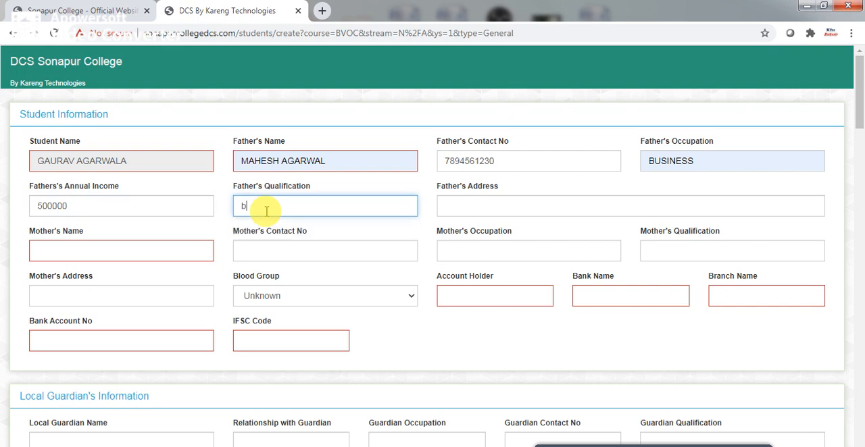
type("BA")
Fill in the father's address from the saved address and re-enter the end of its house number.
left_click(496, 208)
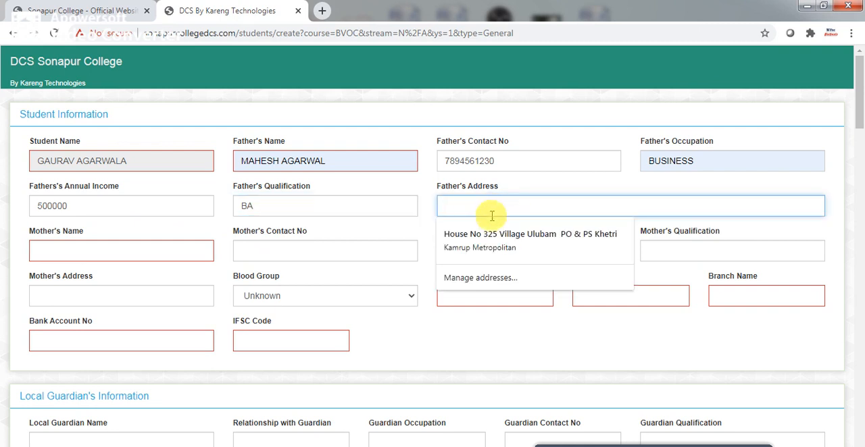
left_click(494, 231)
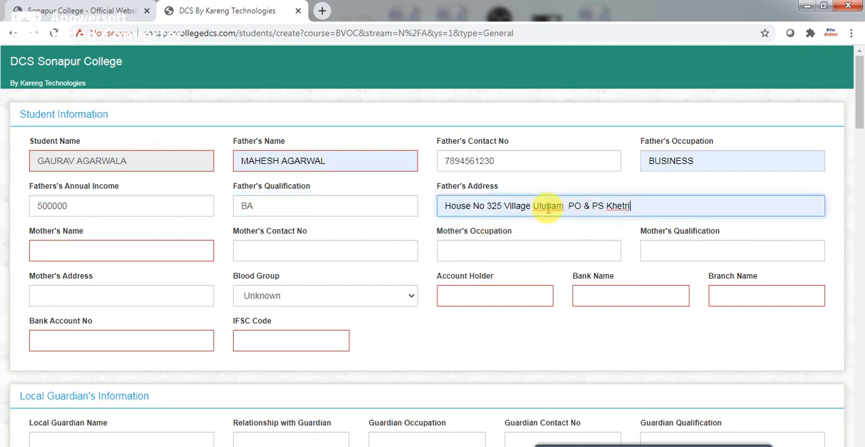
left_click_drag(498, 207, 436, 207)
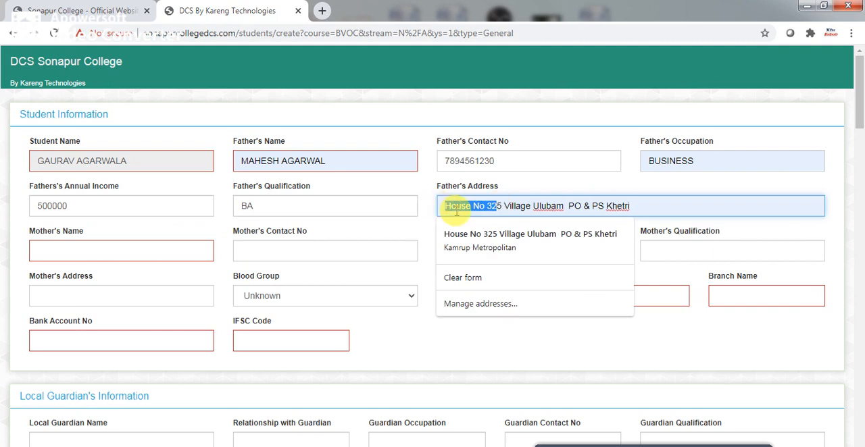
left_click(501, 206)
key("BackSpace")
key("BackSpace")
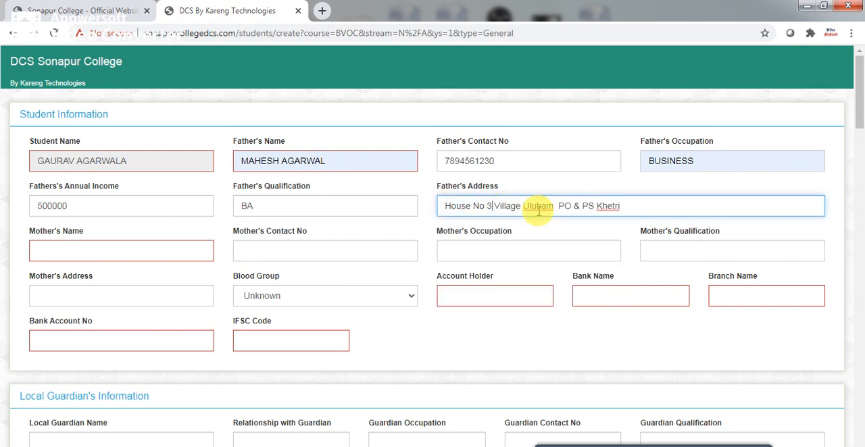
type("25")
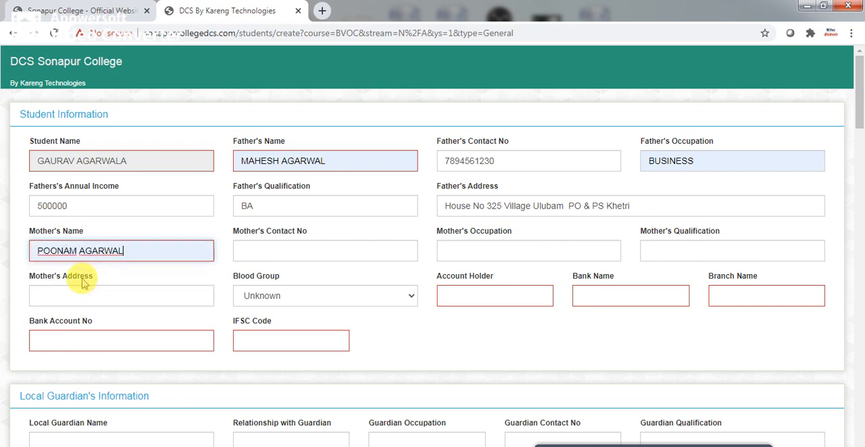
Fill in the mother's name and contact number, with HOUSEWIFE as her occupation and BCOM as her qualification.
left_click(74, 279)
left_click(287, 252)
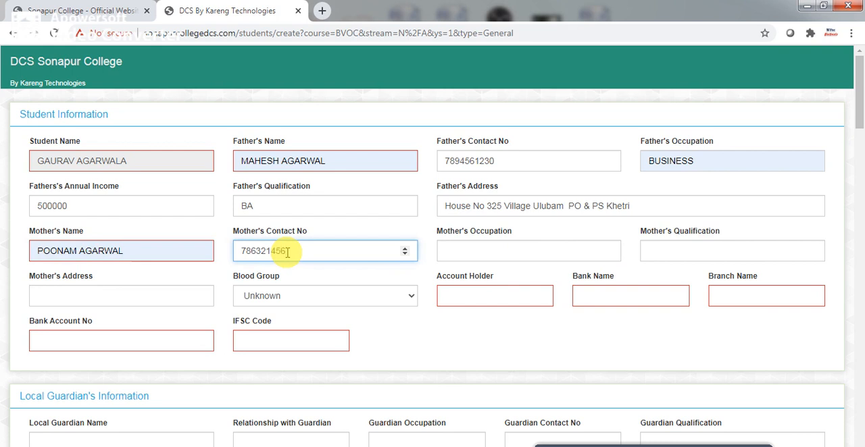
left_click(454, 254)
left_click(449, 277)
left_click(661, 251)
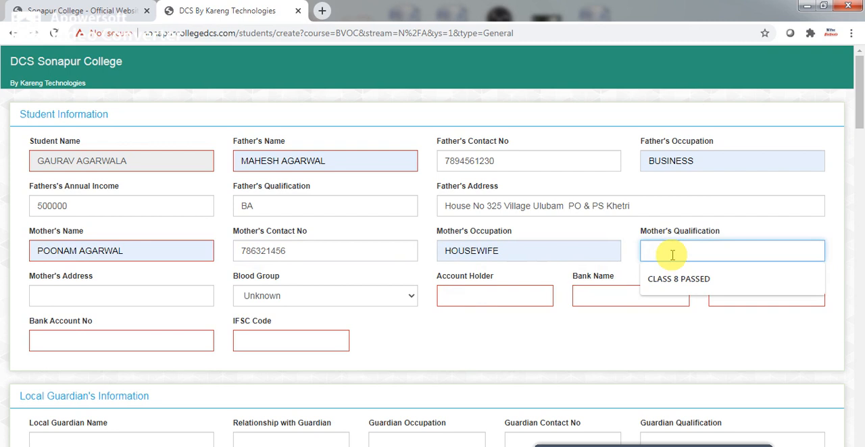
type("BCOM")
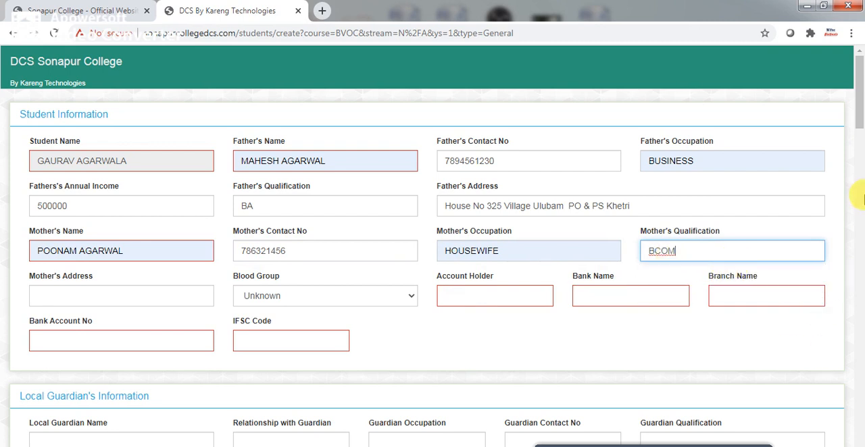
Fill in the mother's address from the saved address and set the blood group to O-.
left_click(112, 299)
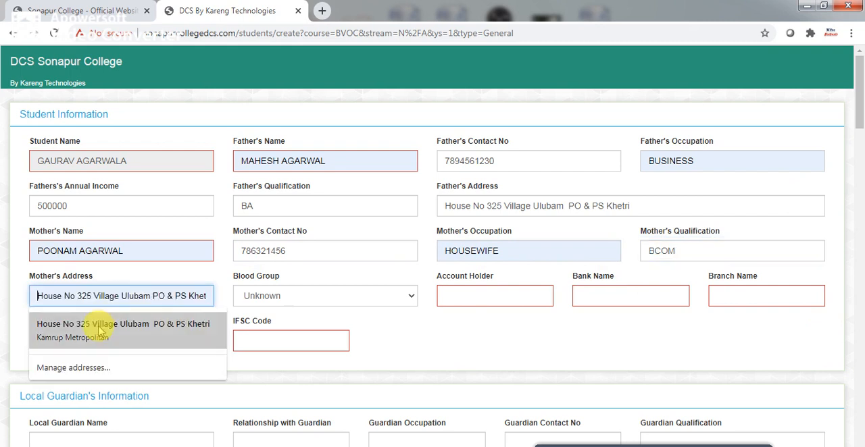
left_click(98, 327)
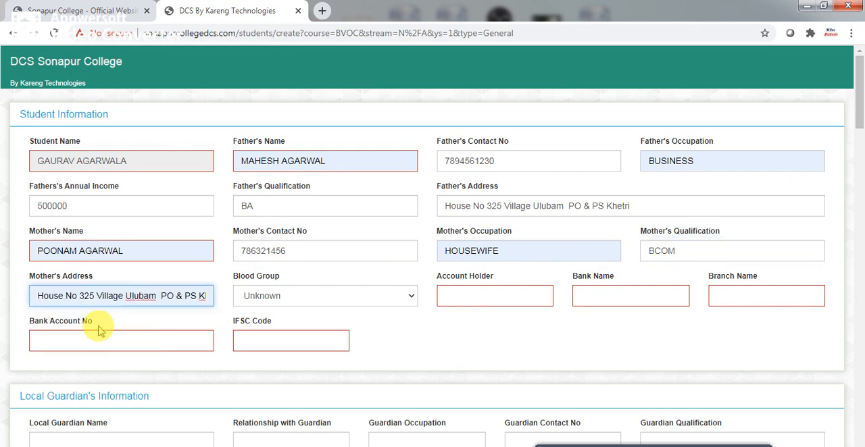
left_click(412, 298)
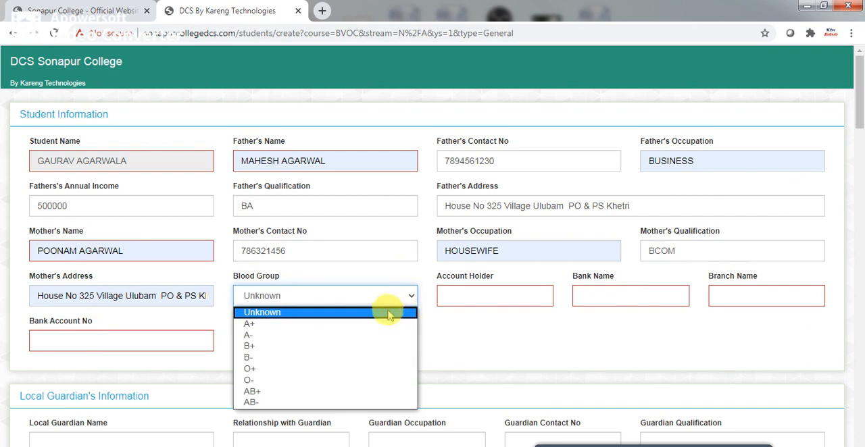
left_click(331, 380)
Fill in the bank account holder's name, with UCO as the bank name and SONAPUR as the branch name.
left_click(448, 297)
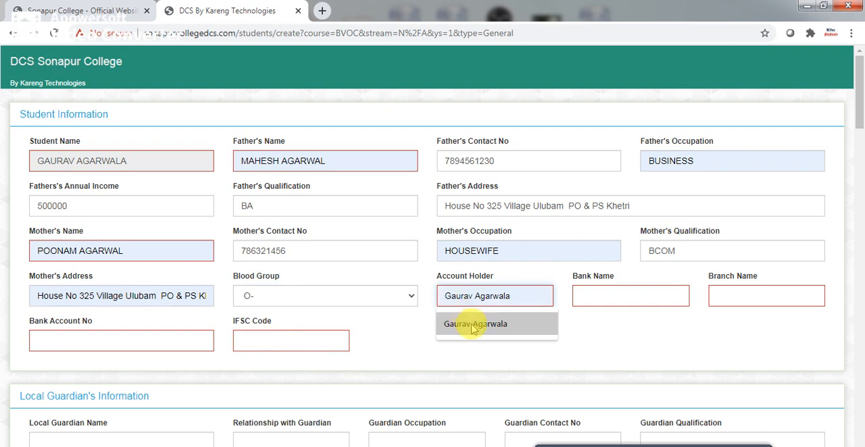
left_click(466, 323)
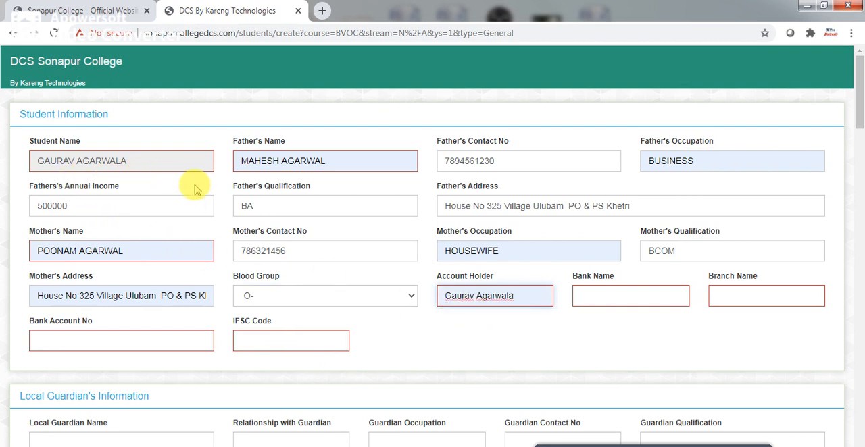
left_click(594, 297)
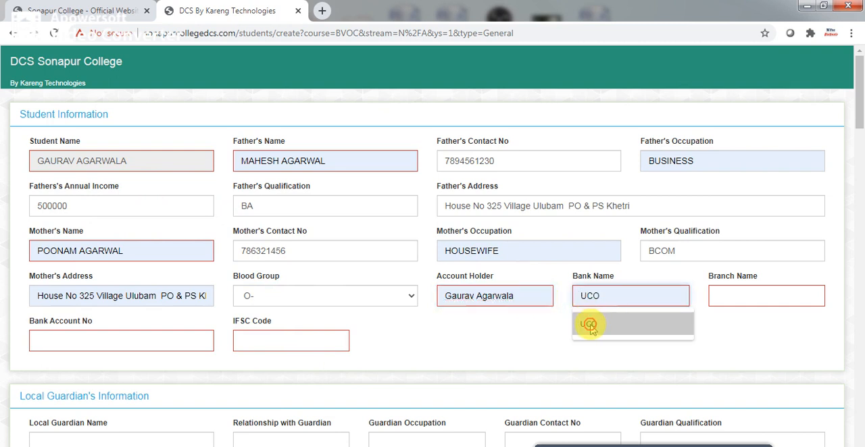
left_click(589, 326)
left_click(723, 301)
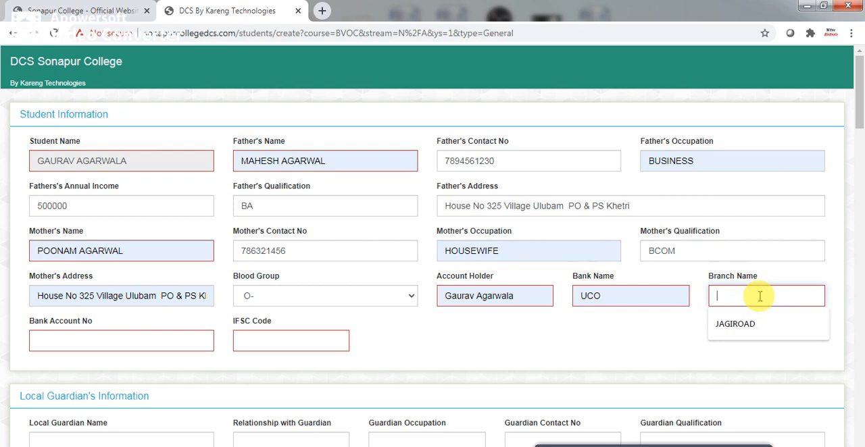
type("SONAPUR")
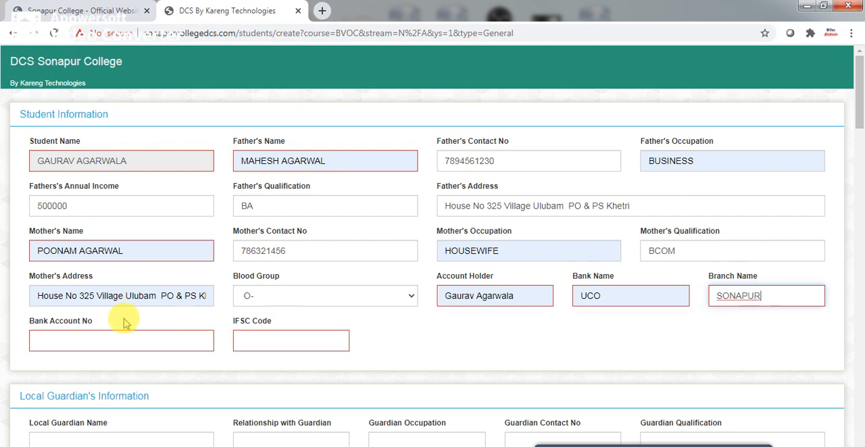
Fill in the bank account number from the saved entry and replace its ending with new digits.
left_click(82, 340)
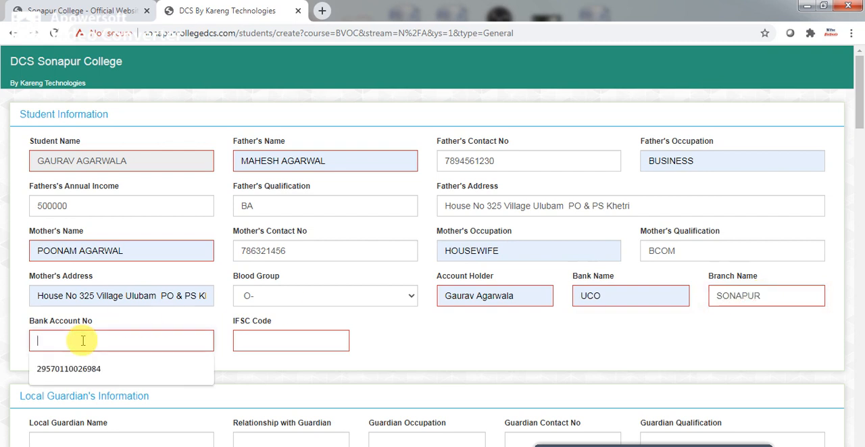
left_click(67, 369)
key("BackSpace")
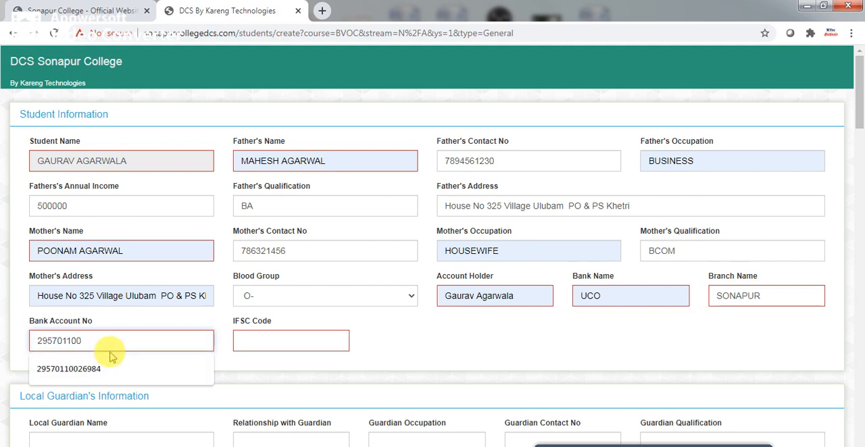
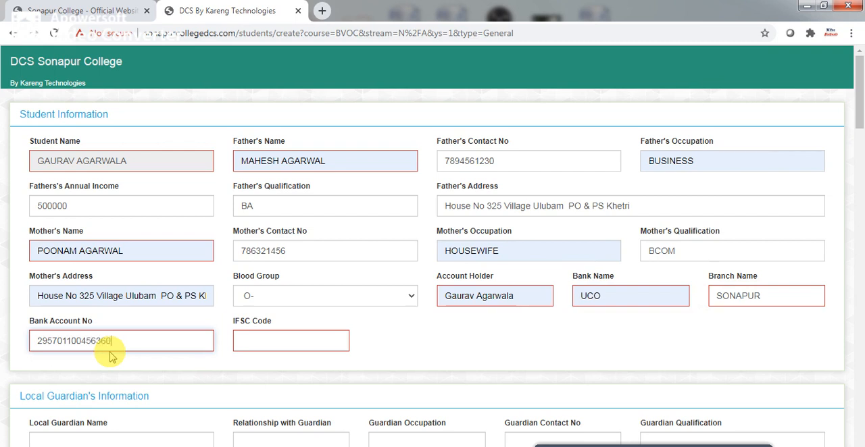
Fill in the IFSC code from the saved entry and change its ending so it reads UCBA0007898.
left_click(279, 346)
left_click(276, 368)
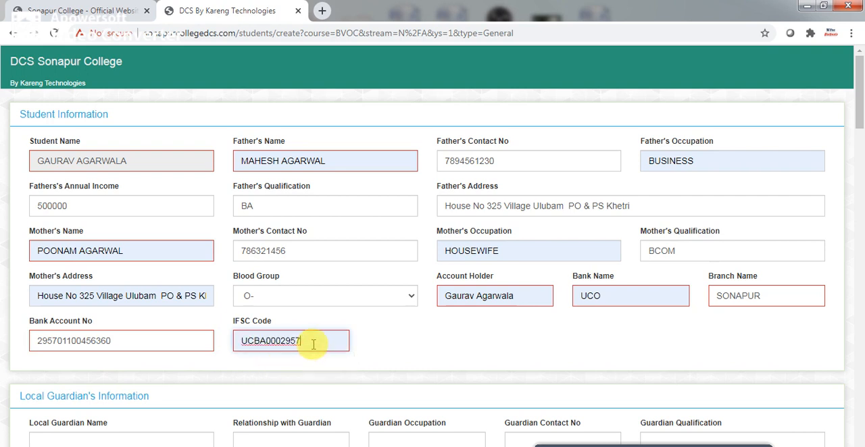
key("BackSpace")
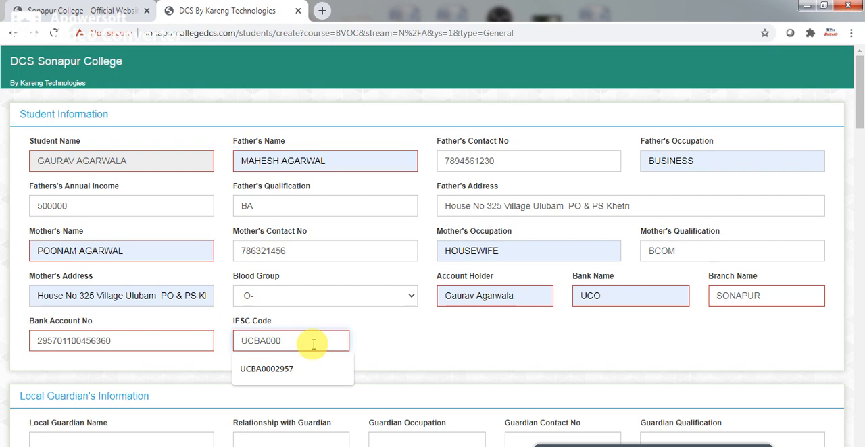
type("7898")
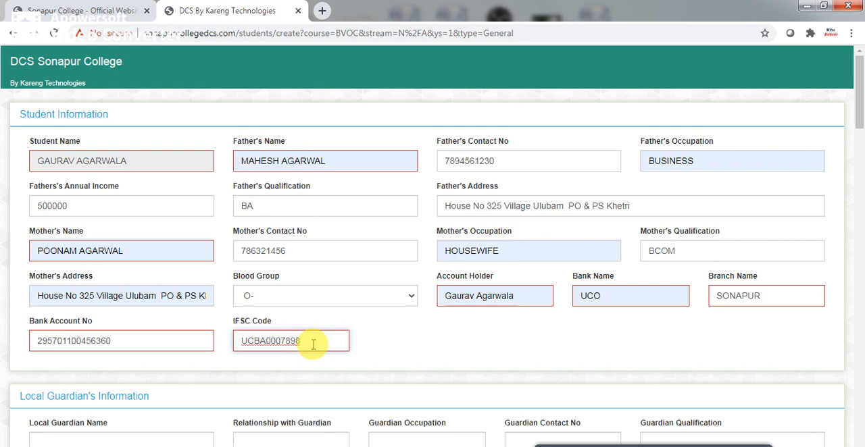
Fill in the permanent address's village/town and post office from the saved entries, leaving the local guardian section blank.
left_click_drag(859, 107, 861, 163)
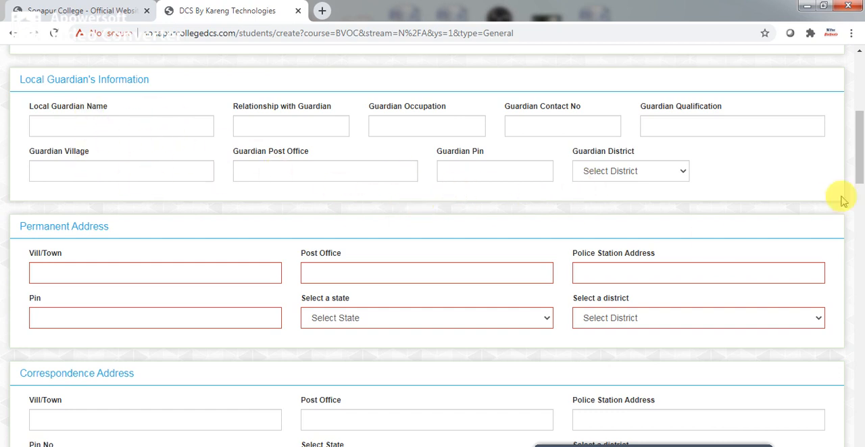
left_click_drag(856, 169, 857, 193)
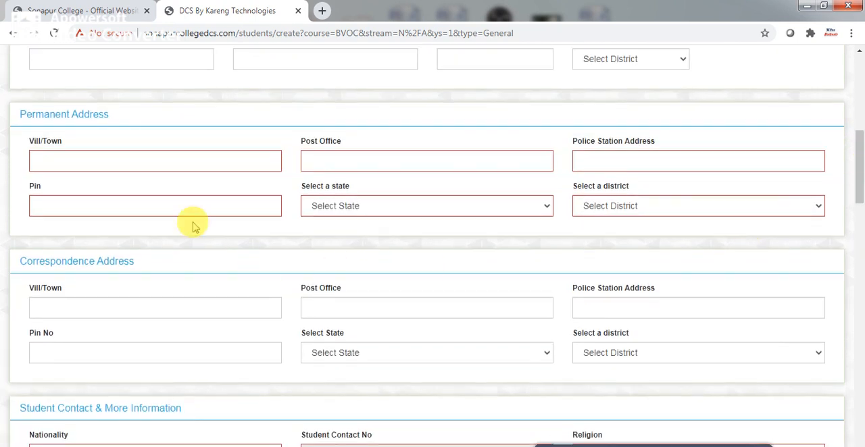
left_click(116, 163)
left_click(101, 194)
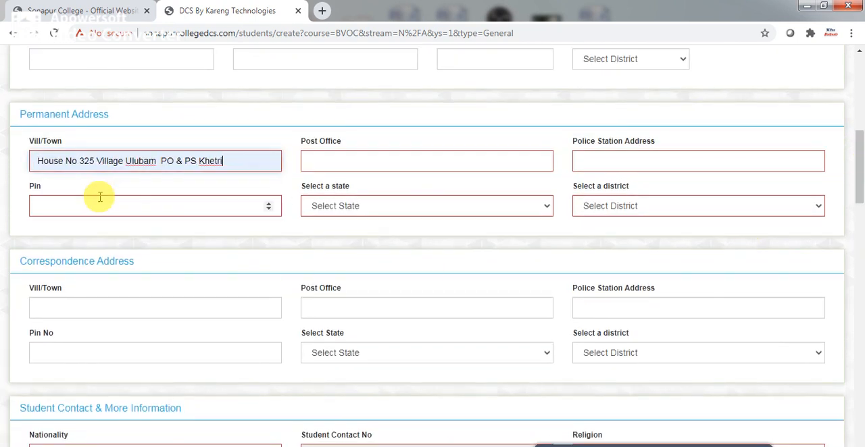
left_click(369, 160)
left_click(343, 192)
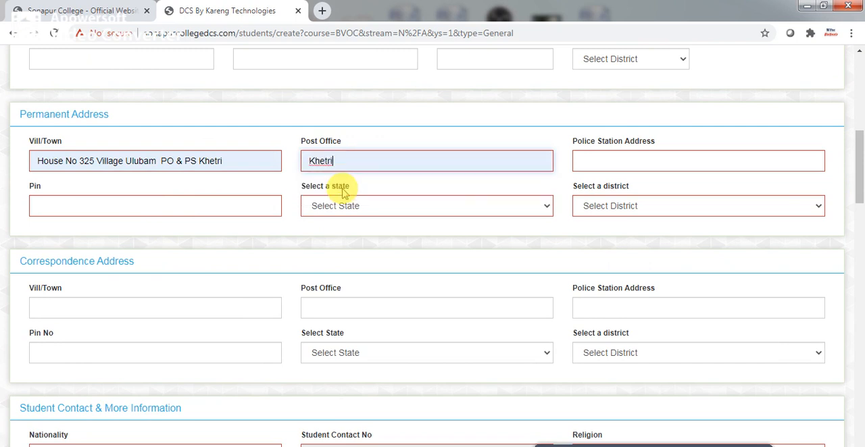
Fill in the permanent address's police station and state from the saved address, keeping only the place name as the police station.
left_click(611, 160)
left_click(619, 195)
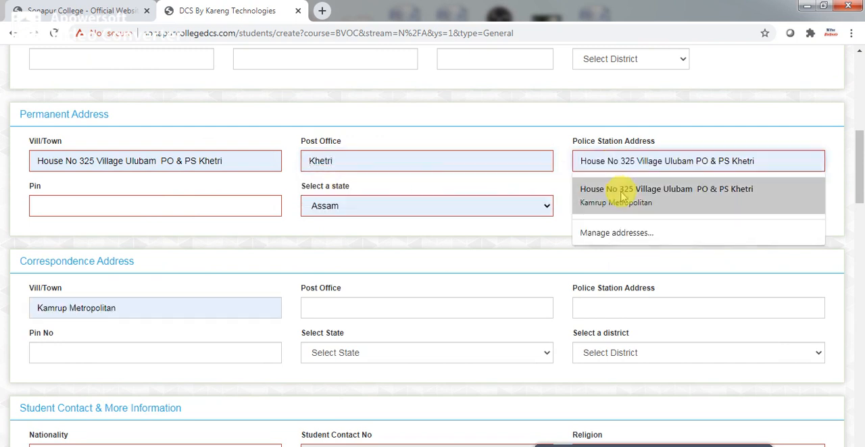
left_click(619, 195)
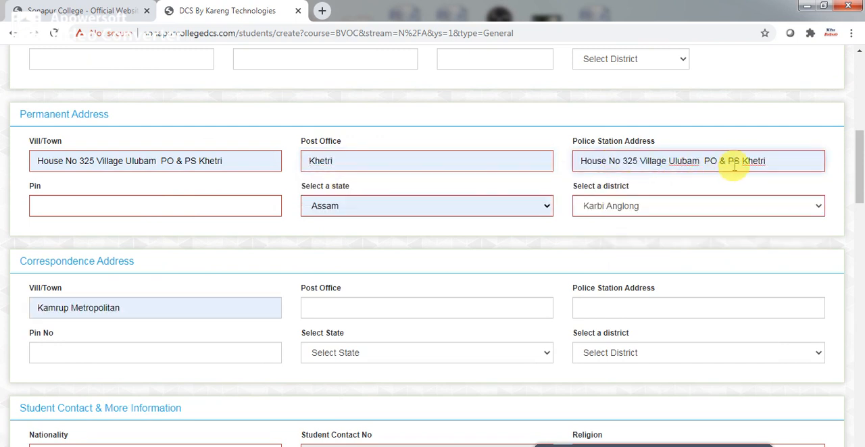
left_click_drag(740, 162, 564, 165)
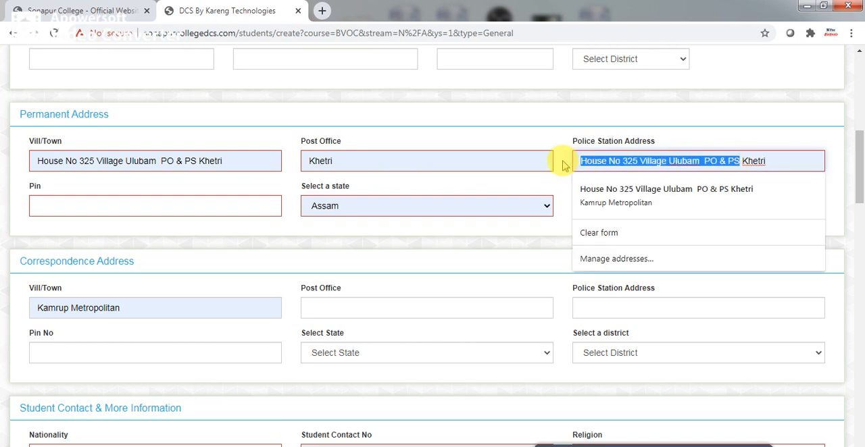
key("BackSpace")
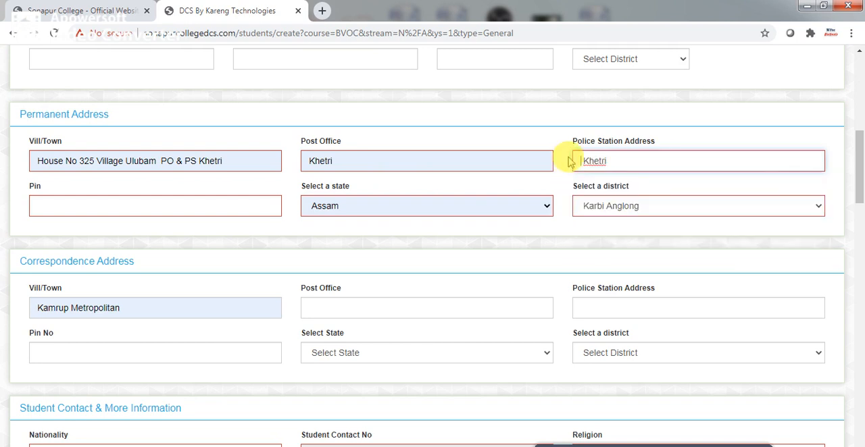
Enter the permanent address's postal code and select Kamrup (M) as its district.
left_click(140, 206)
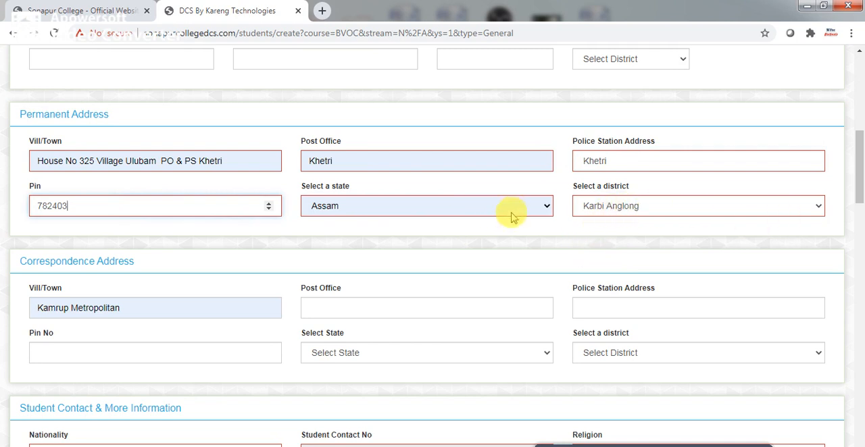
left_click(814, 205)
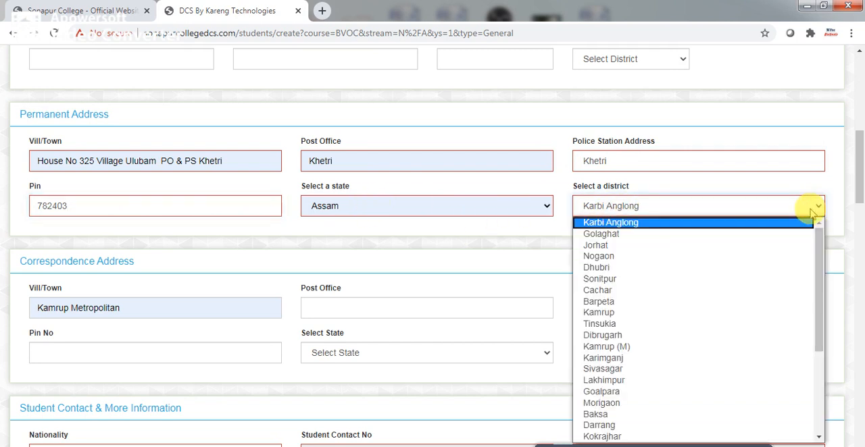
left_click(693, 351)
Fill in the post office of the correspondence address from the saved entry.
left_click_drag(859, 193, 858, 218)
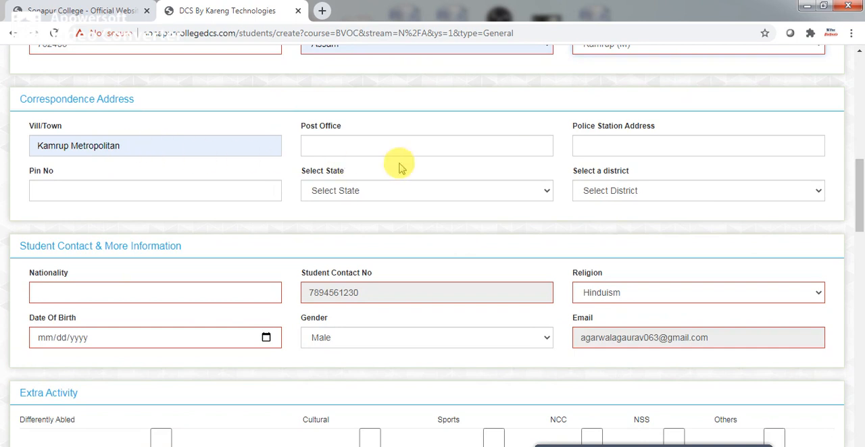
left_click_drag(860, 209, 860, 207)
scroll(859, 206, "up", 2)
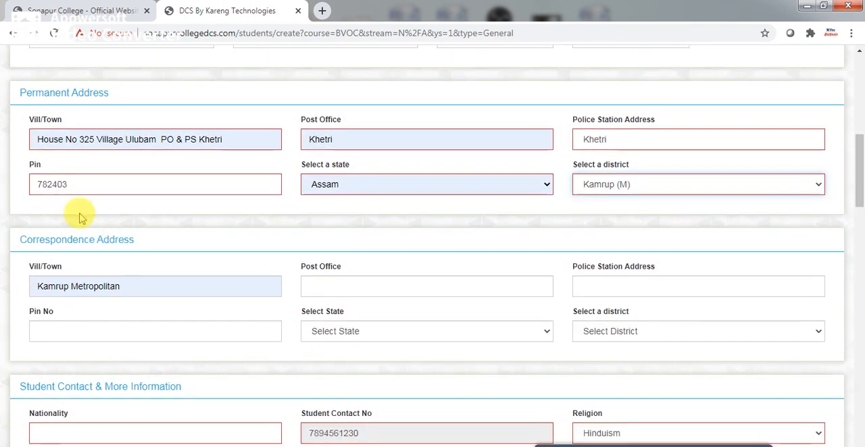
left_click(322, 287)
left_click(322, 317)
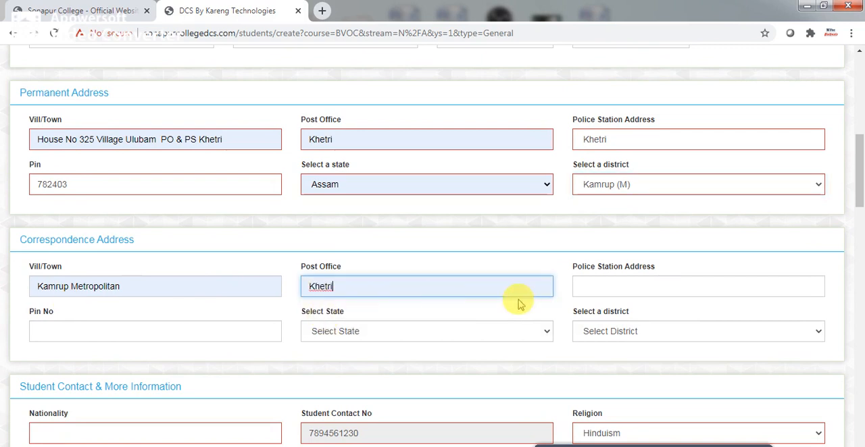
Fill in the correspondence address's police station and state from the saved address, trimming the police station to the place name.
left_click(587, 294)
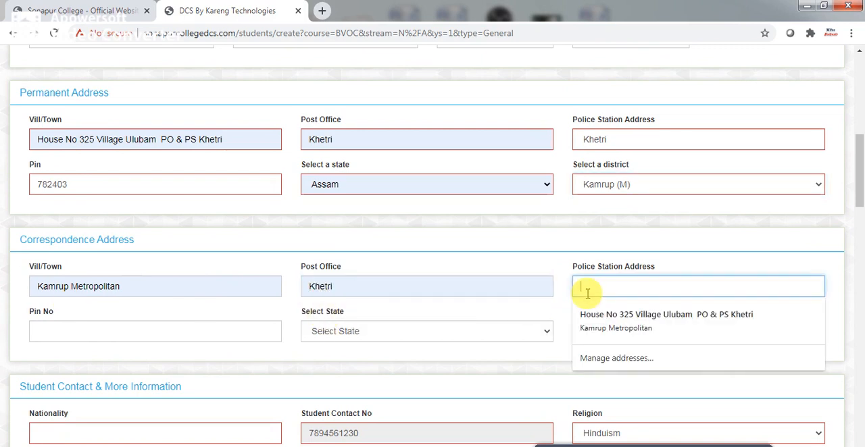
left_click(625, 327)
left_click_drag(740, 288, 571, 287)
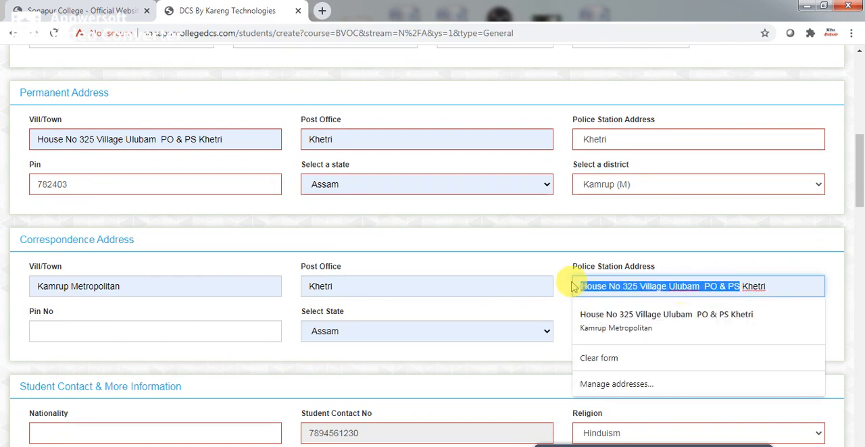
key("BackSpace")
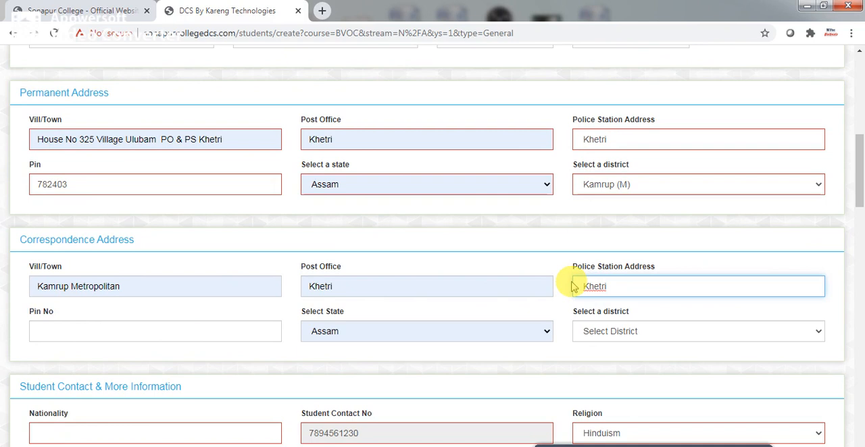
key("Delete")
Enter the correspondence address's postal code and select Kamrup (M) as its district.
left_click(95, 334)
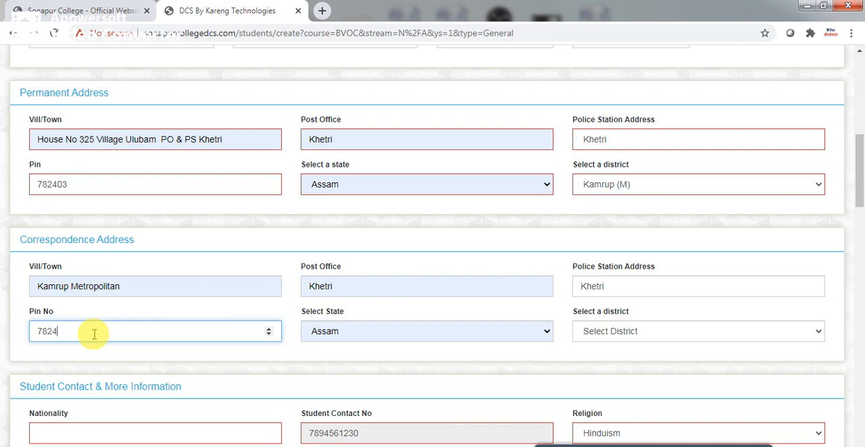
left_click(687, 337)
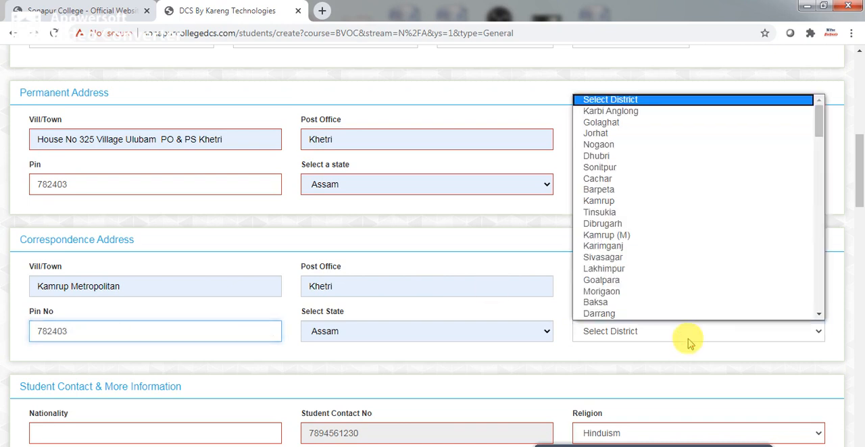
left_click(642, 235)
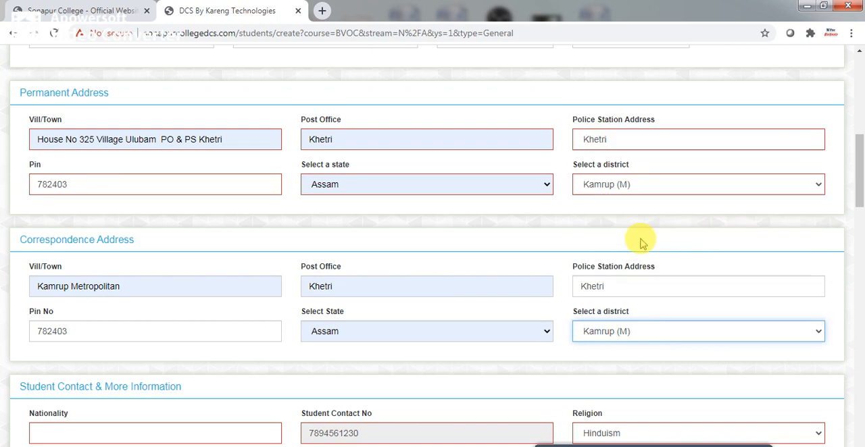
Set the student's nationality to INDIAN from the saved entry.
left_click_drag(857, 192, 860, 240)
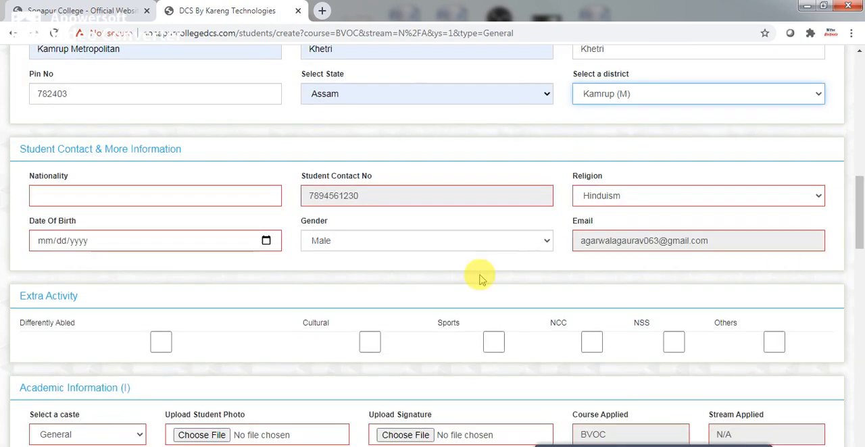
left_click(47, 195)
left_click(51, 225)
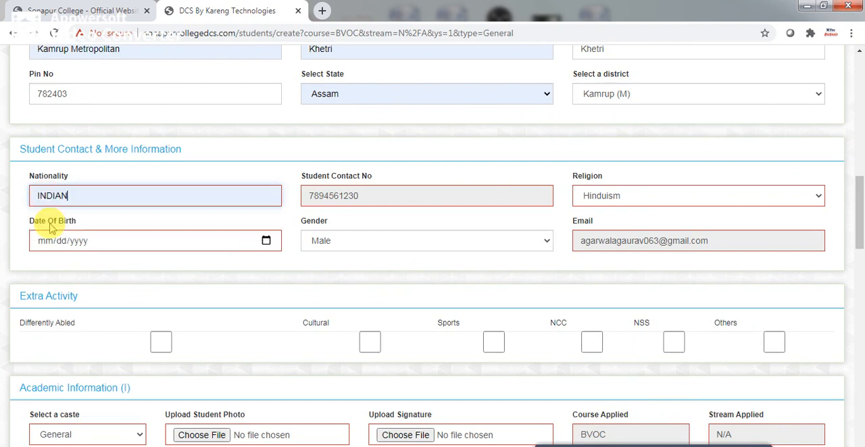
left_click_drag(363, 195, 305, 190)
left_click(311, 201)
left_click(380, 202)
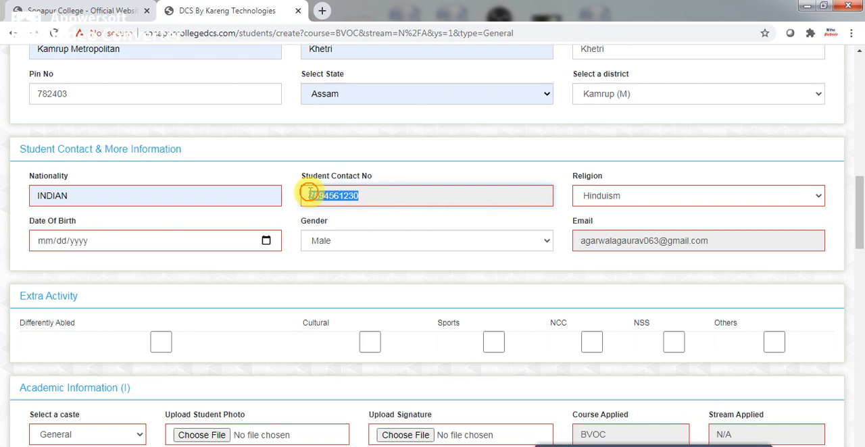
left_click(371, 198)
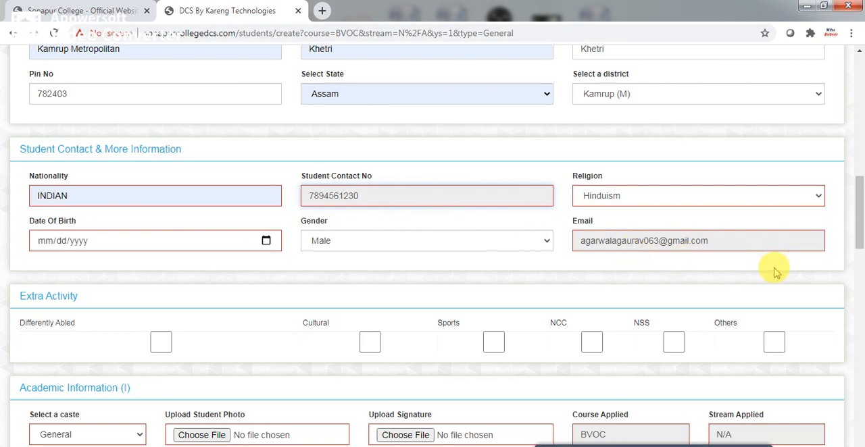
Set the student's date of birth with the calendar picker by choosing the year, month and day.
left_click(266, 241)
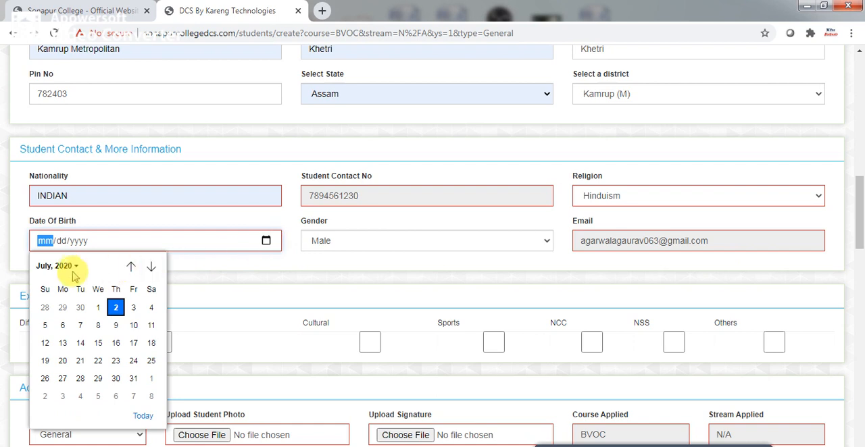
left_click(76, 267)
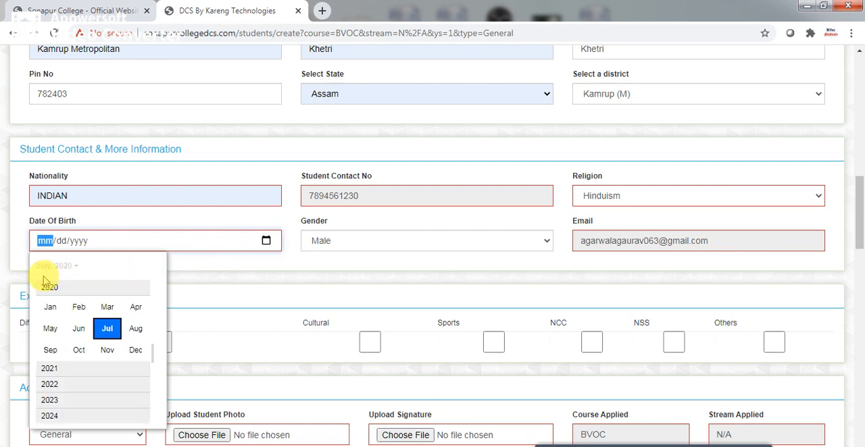
left_click(58, 288)
left_click_drag(150, 354, 150, 308)
left_click_drag(155, 352, 158, 326)
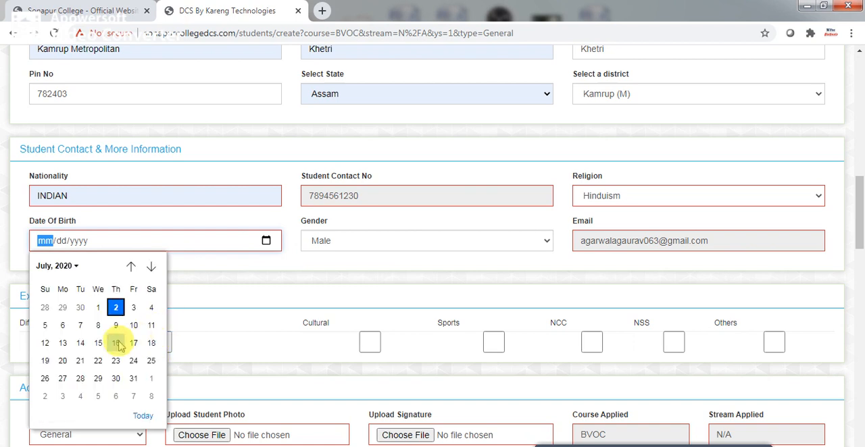
left_click(76, 267)
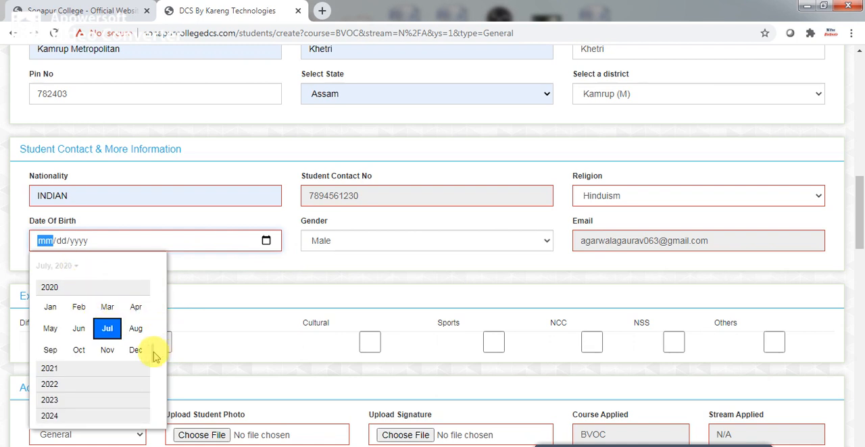
scroll(154, 356, "up", 5)
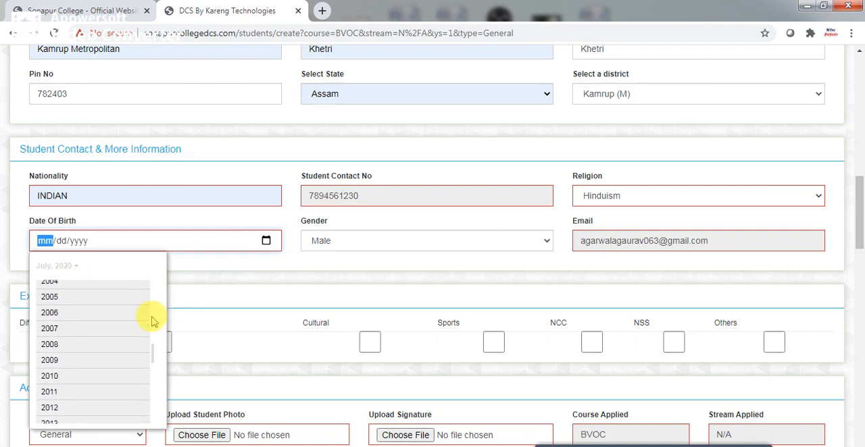
scroll(153, 341, "up", 3)
scroll(155, 338, "up", 2)
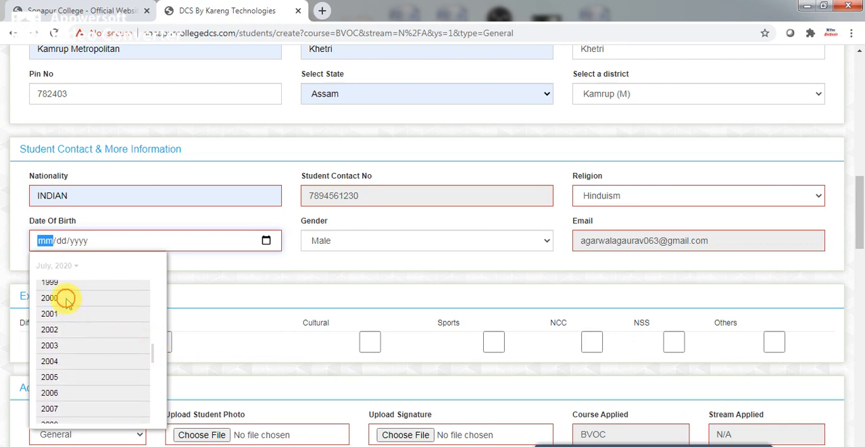
left_click(66, 298)
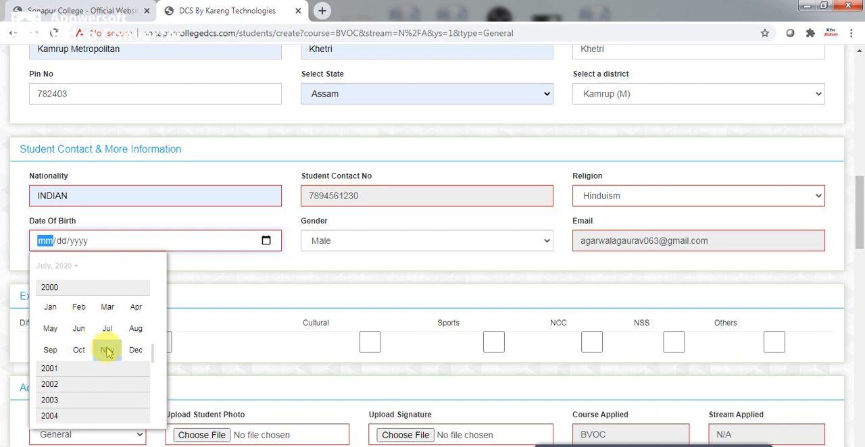
left_click(107, 351)
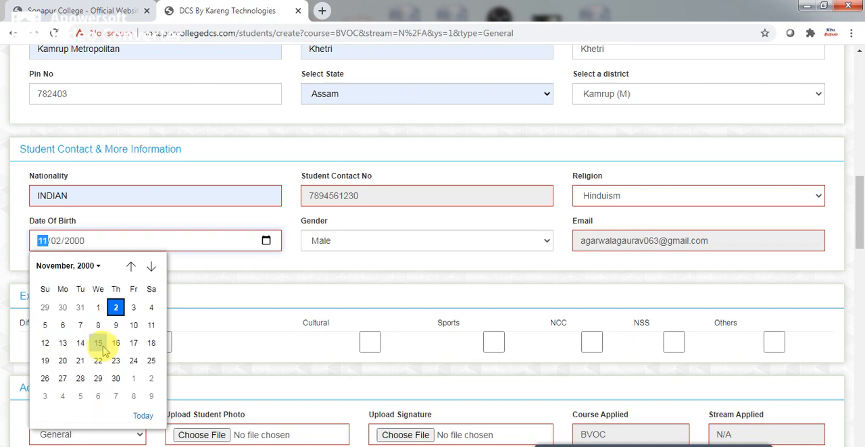
left_click(116, 380)
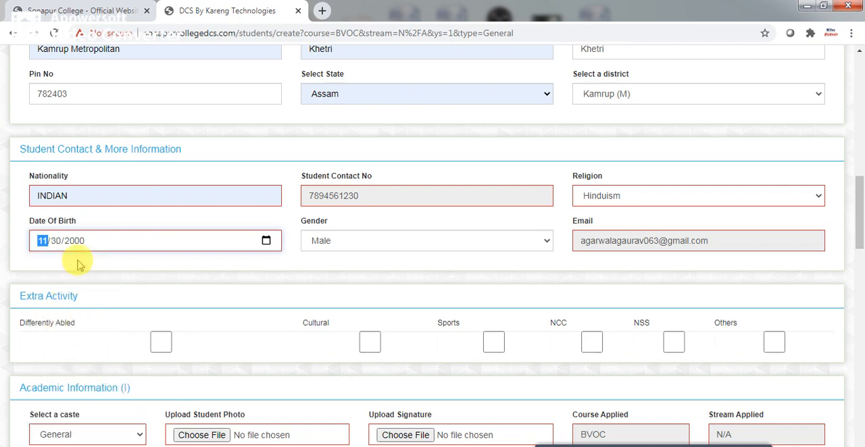
left_click(92, 275)
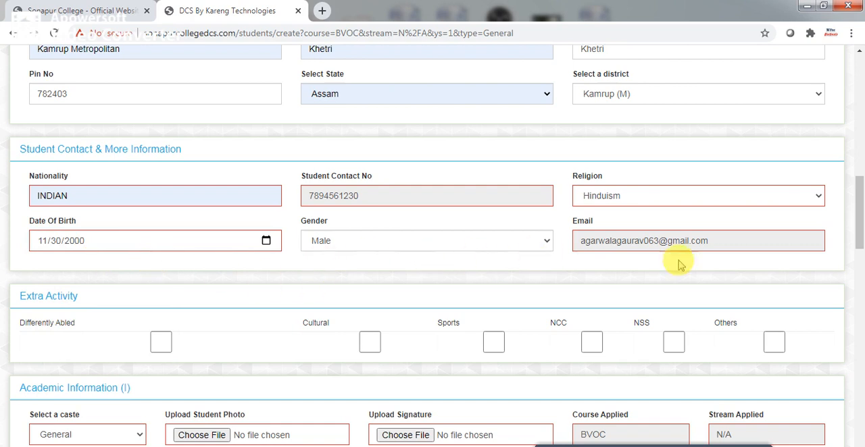
Mark NSS, Sports and Cultural as the student's extra activities.
left_click_drag(859, 217, 855, 247)
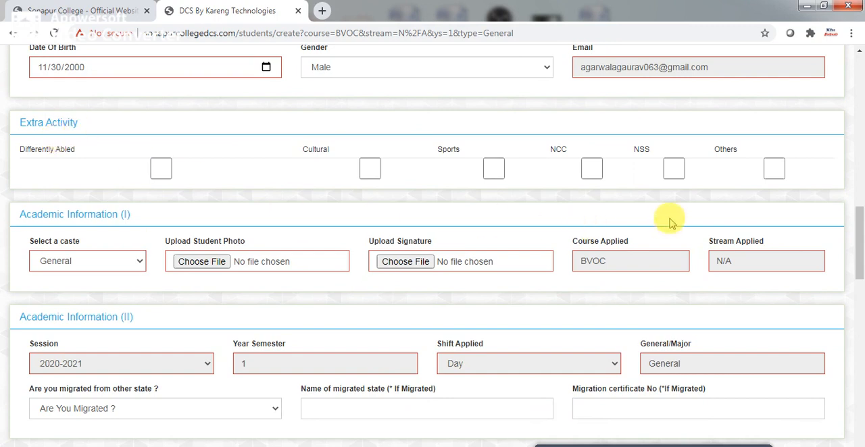
left_click(674, 177)
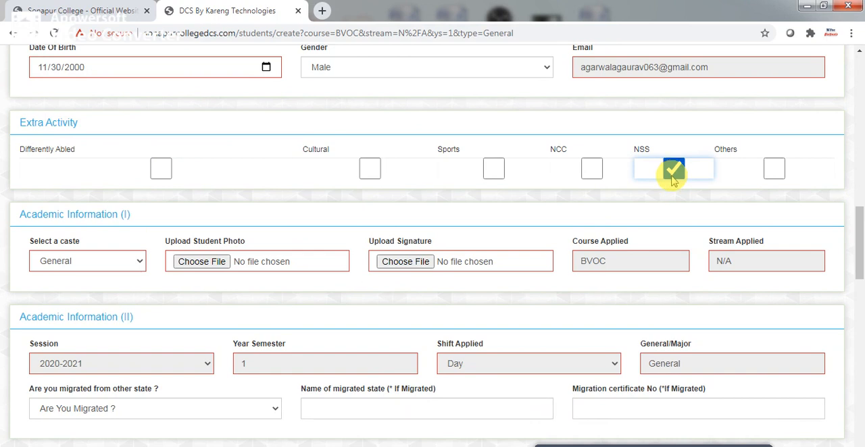
left_click(495, 174)
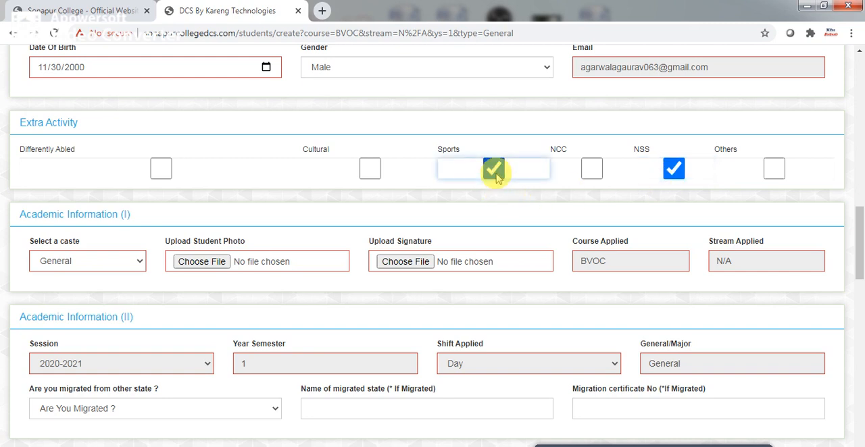
left_click(367, 178)
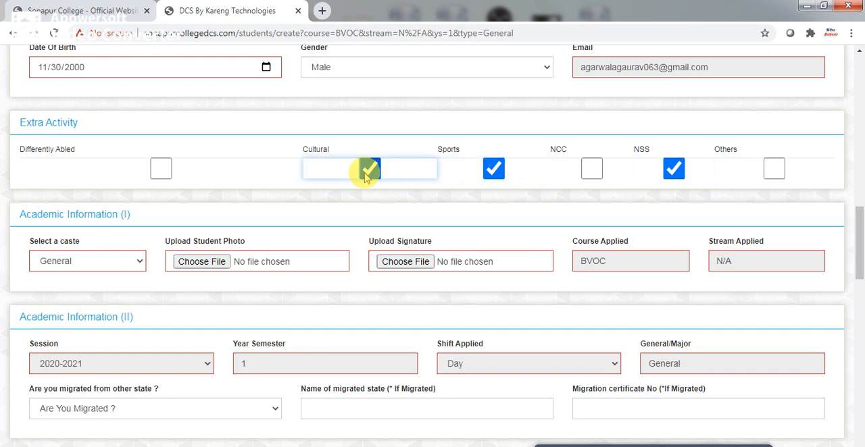
Start the student photo upload and browse to the BVoc Retail Admission folder on the Desktop.
left_click_drag(859, 243, 860, 251)
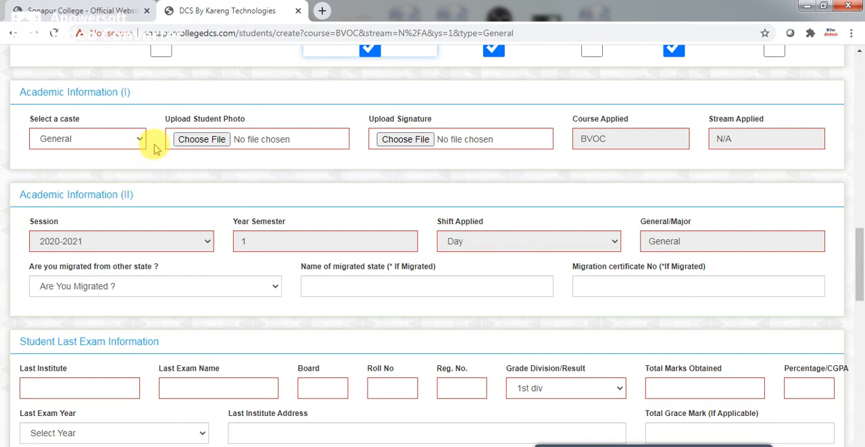
left_click(217, 143)
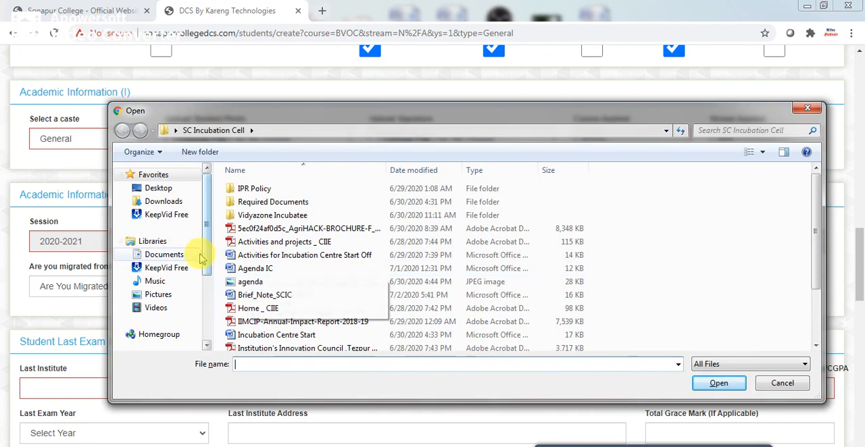
scroll(200, 297, "down", 3)
left_click_drag(200, 298, 209, 183)
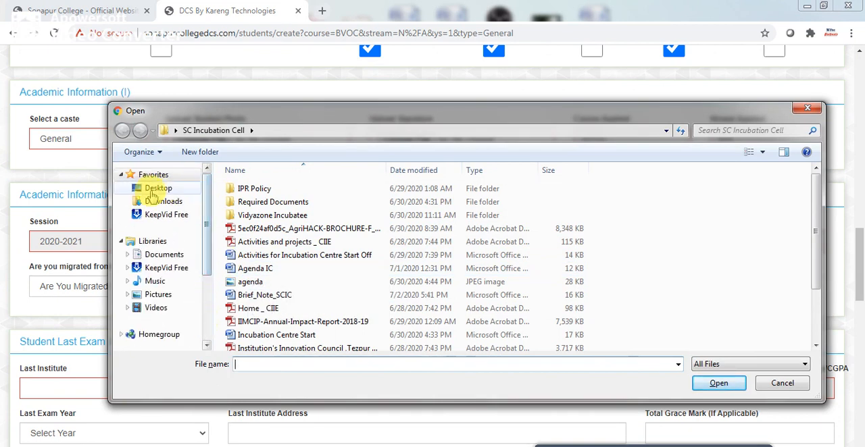
left_click(154, 191)
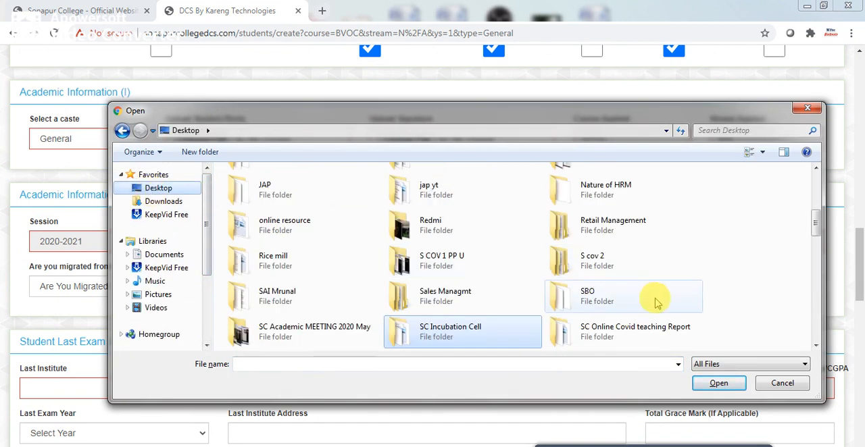
left_click_drag(814, 223, 816, 185)
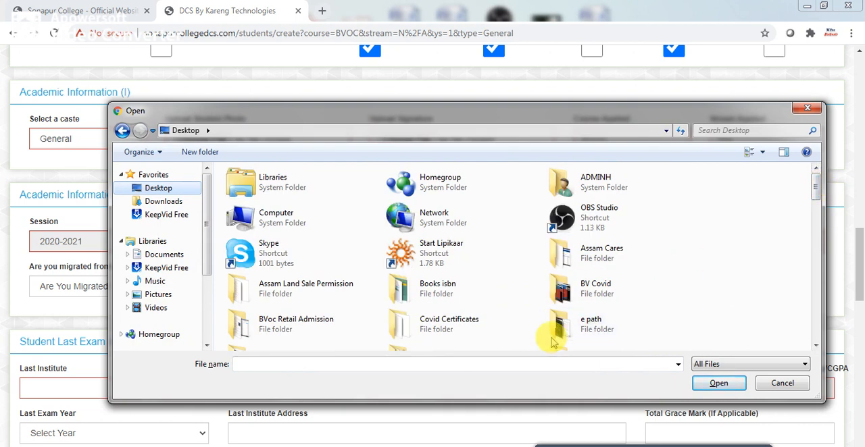
double_click(320, 330)
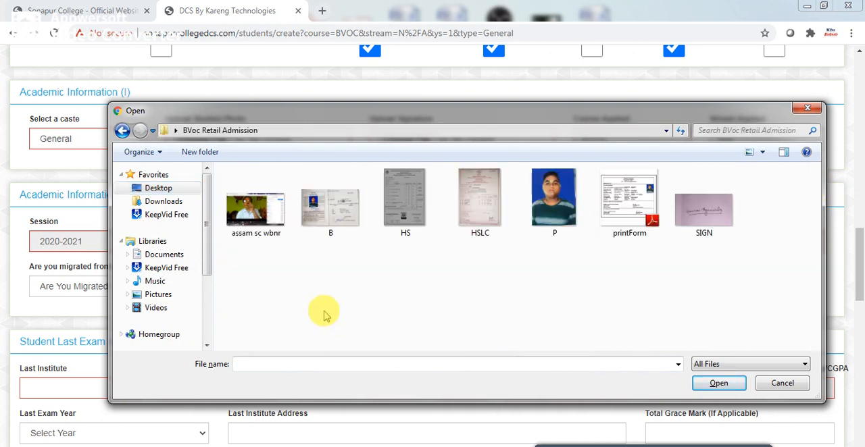
Delete the image file assam sc wbnr from the BVoc Retail Admission folder.
left_click(257, 217)
right_click(256, 216)
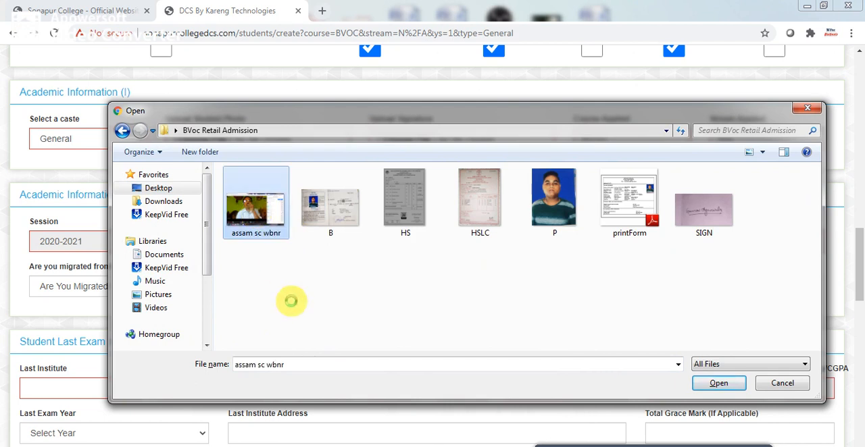
left_click(288, 420)
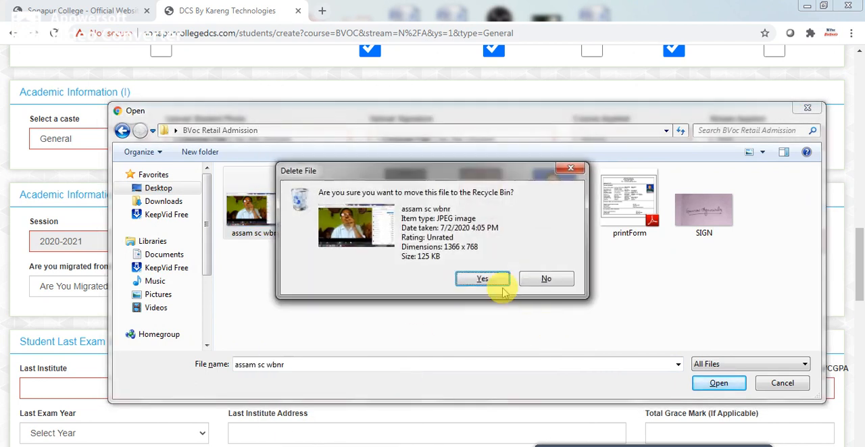
left_click(486, 280)
Attach the image P as the student photo and the image SIGN as the signature.
left_click(479, 199)
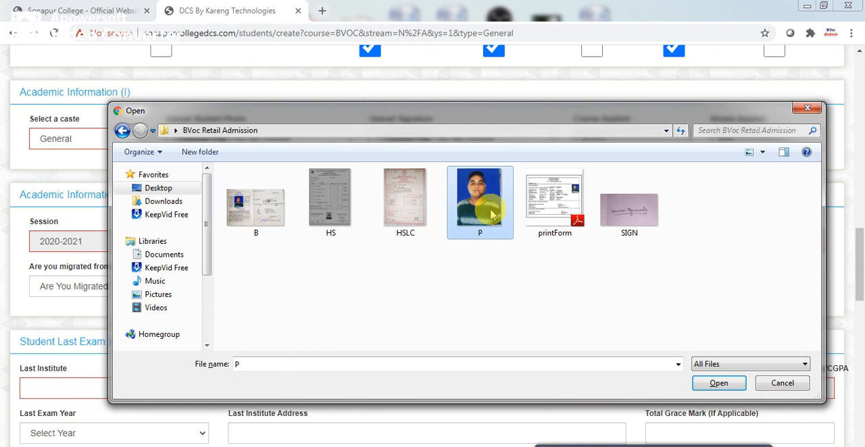
left_click(717, 383)
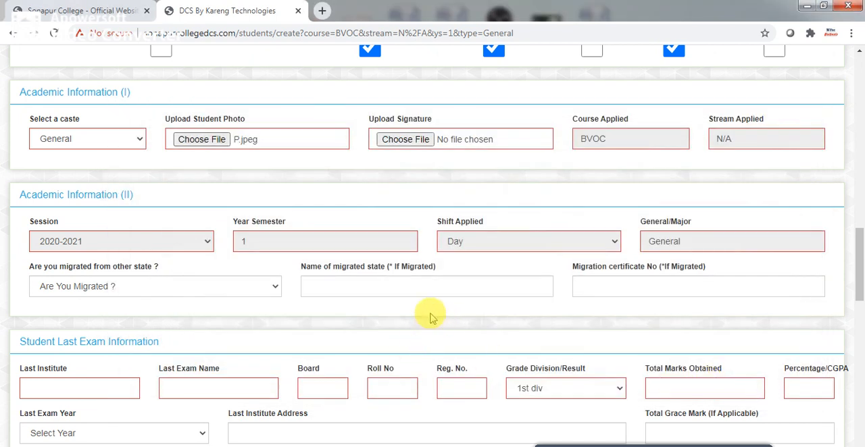
left_click(418, 142)
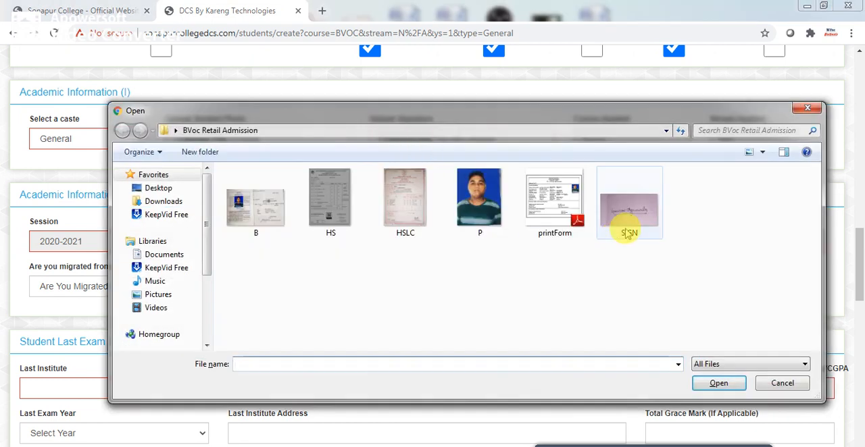
left_click(628, 233)
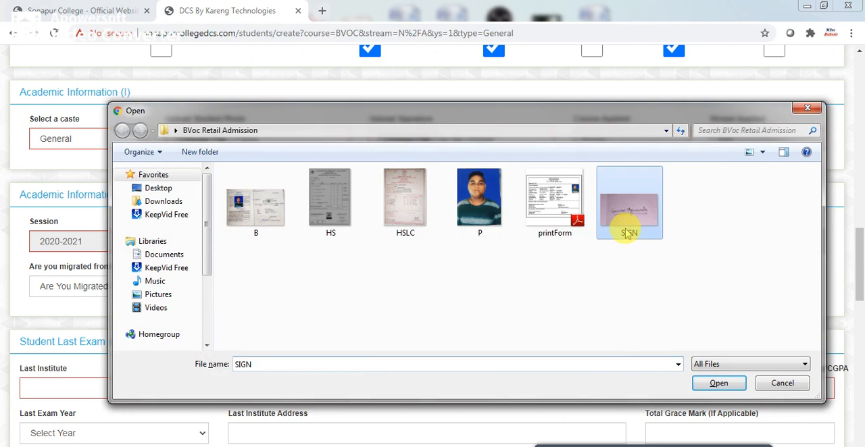
left_click(709, 390)
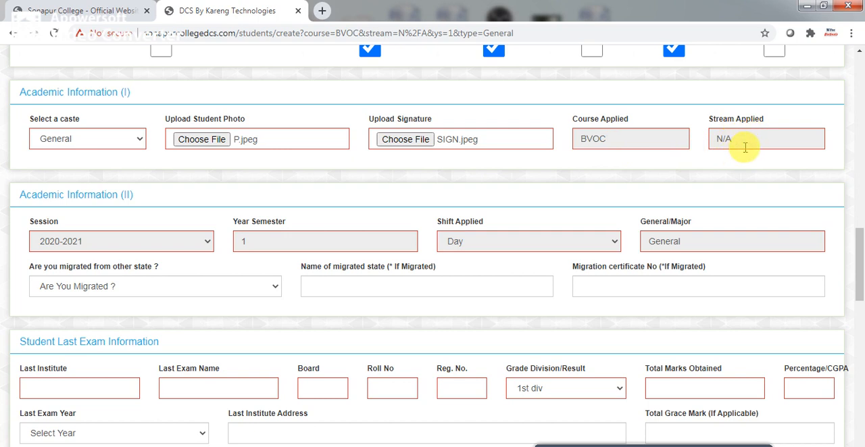
left_click_drag(859, 269, 860, 300)
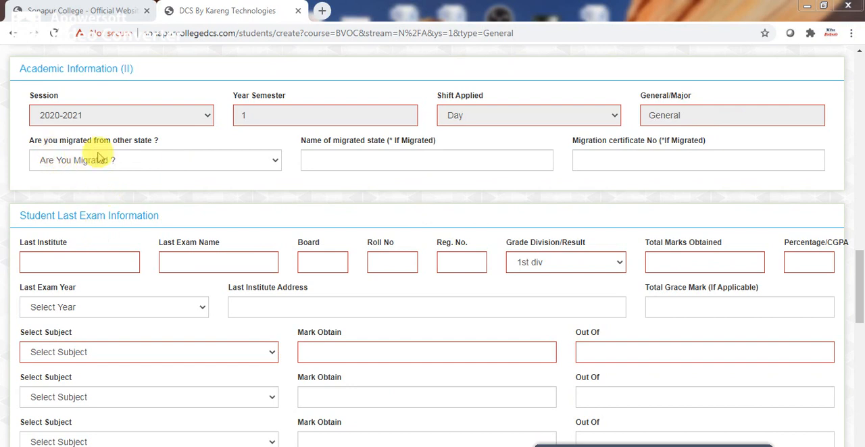
left_click(275, 162)
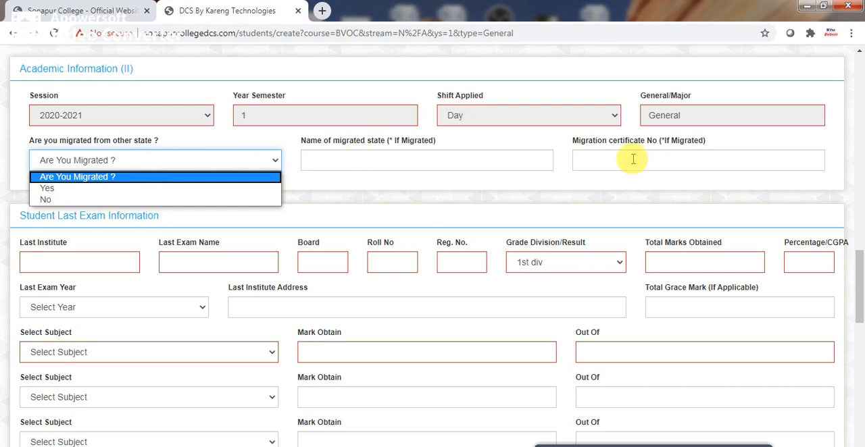
left_click(317, 179)
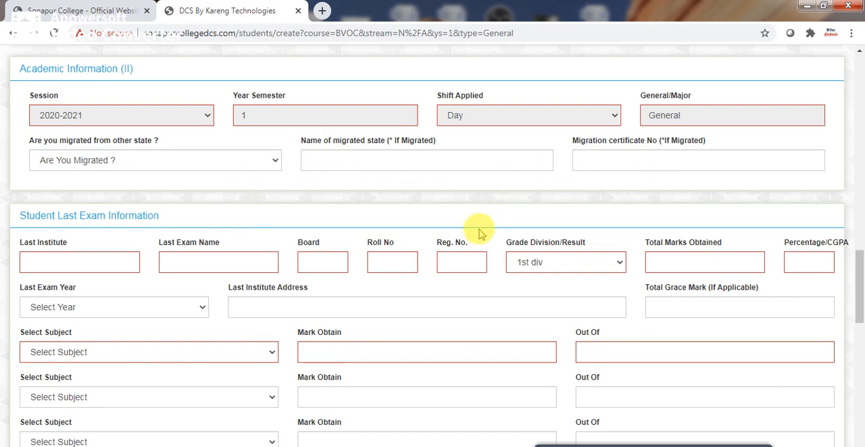
Fill in VINAYAK ACADEMY as the last institute and HS as the last exam name from the saved entries.
scroll(859, 302, "down", 2)
left_click_drag(862, 302, 860, 299)
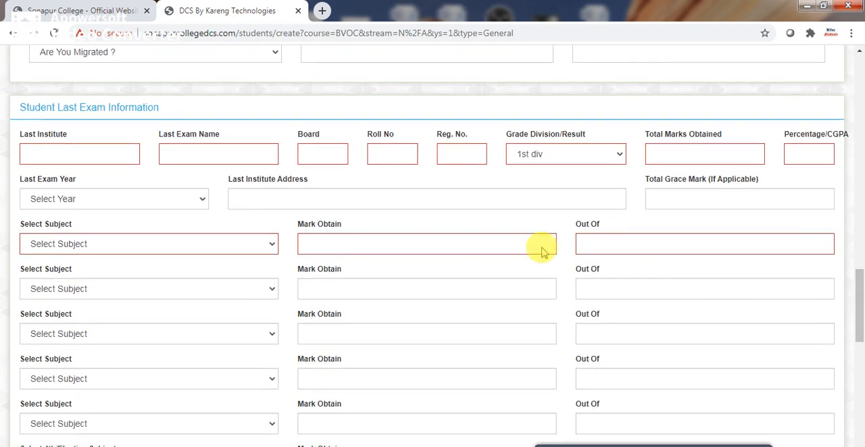
left_click(78, 156)
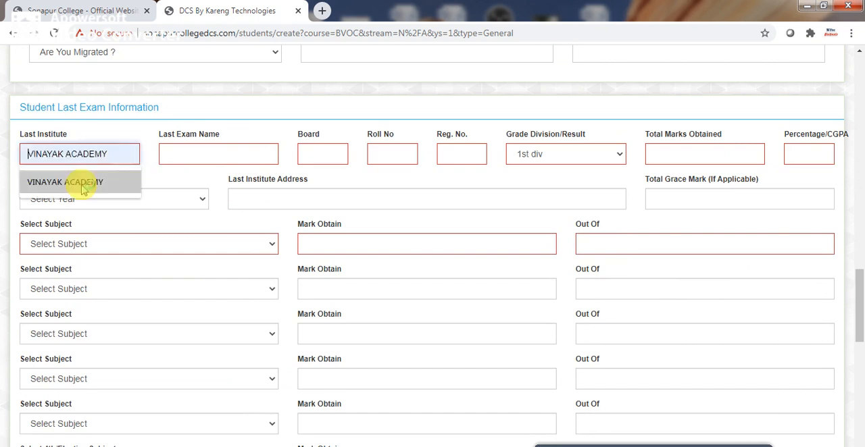
left_click(83, 184)
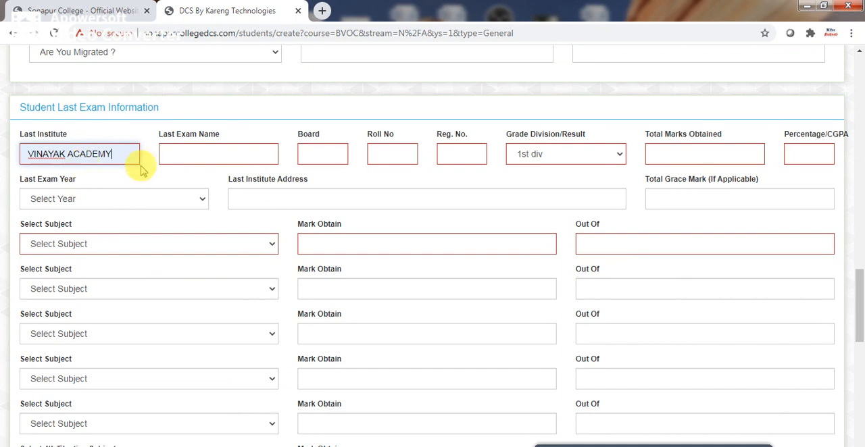
left_click(193, 156)
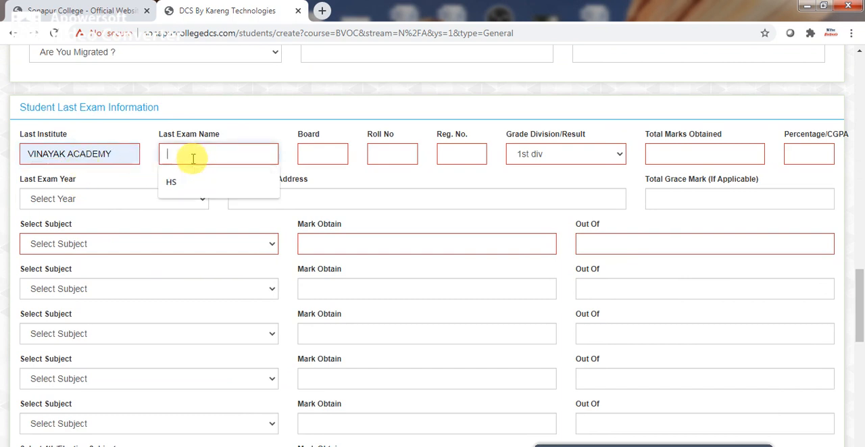
left_click(186, 182)
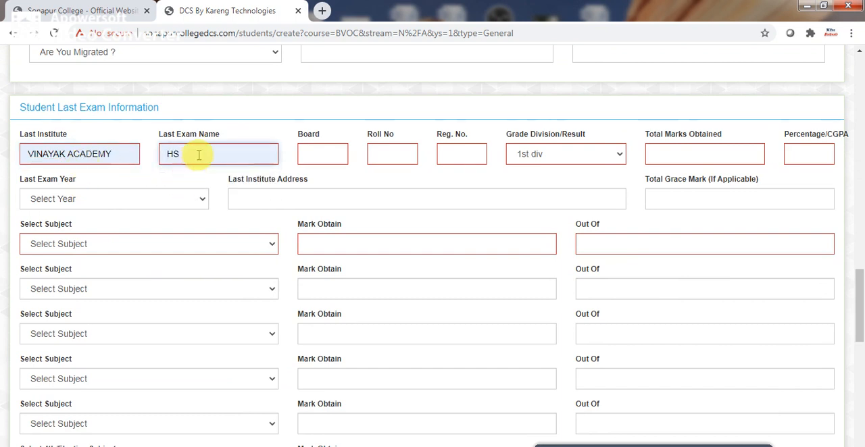
Fill in AHSEC as the board and the applicant's roll number from the saved entries.
left_click(313, 157)
left_click(317, 181)
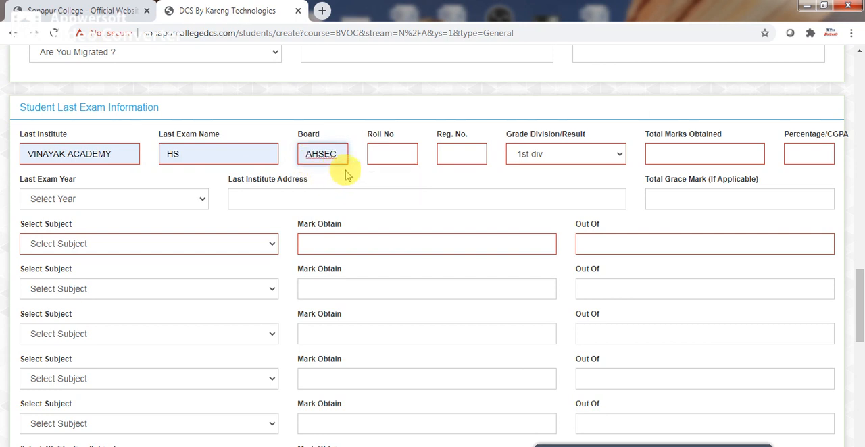
left_click(390, 159)
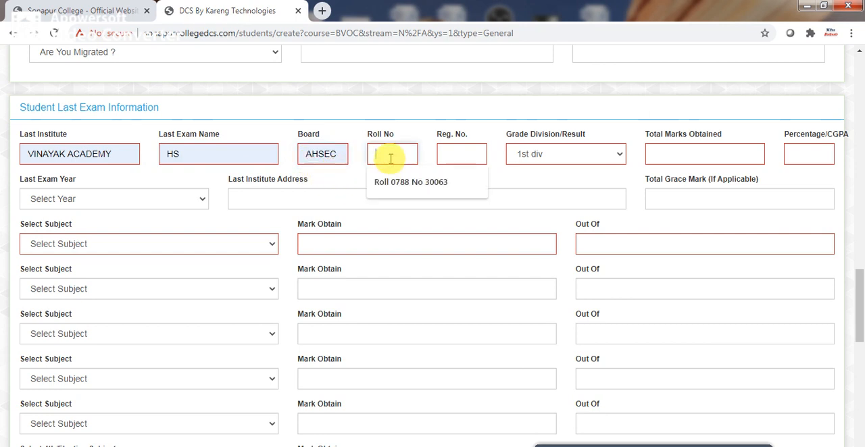
left_click(405, 186)
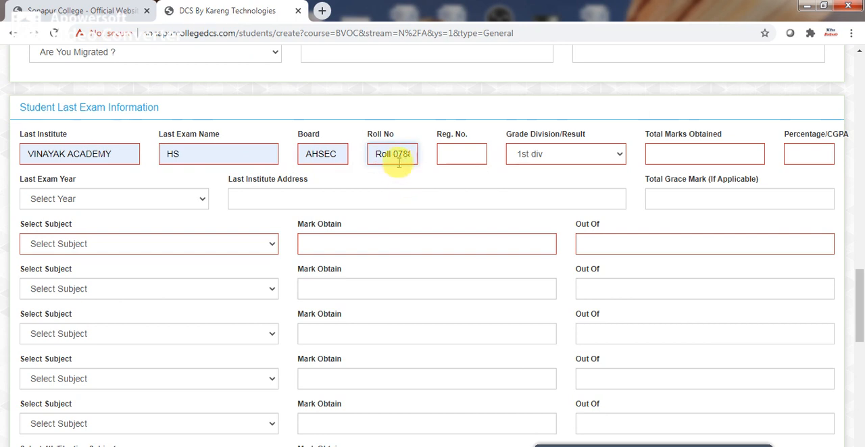
Enter the applicant's registration number for the last exam, correcting its digits.
left_click(453, 157)
left_click(458, 182)
key("BackSpace")
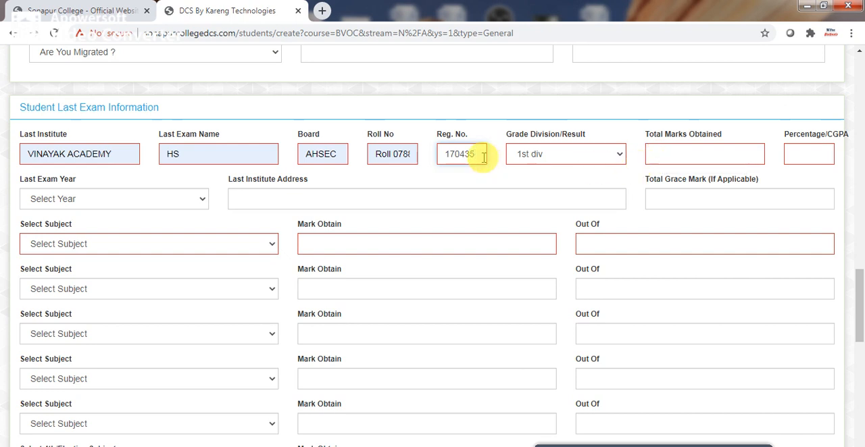
key("BackSpace")
key("BackSpace")
key("BackSpace")
type("236")
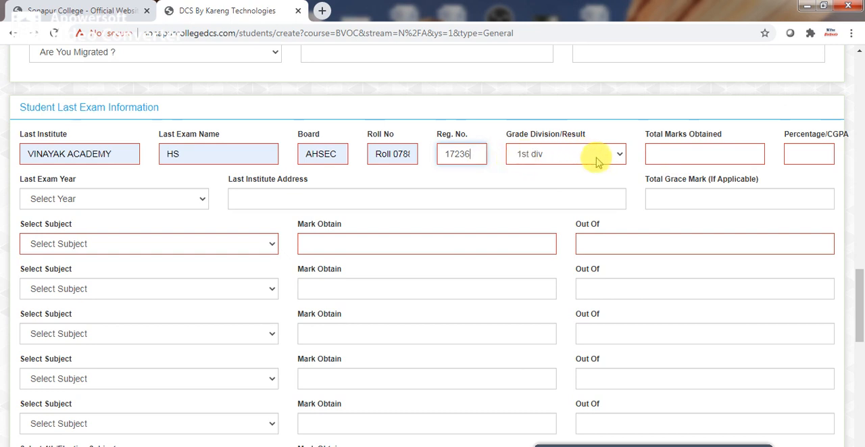
Enter 360 as the total marks obtained and 60 as the percentage for the last exam.
left_click(662, 158)
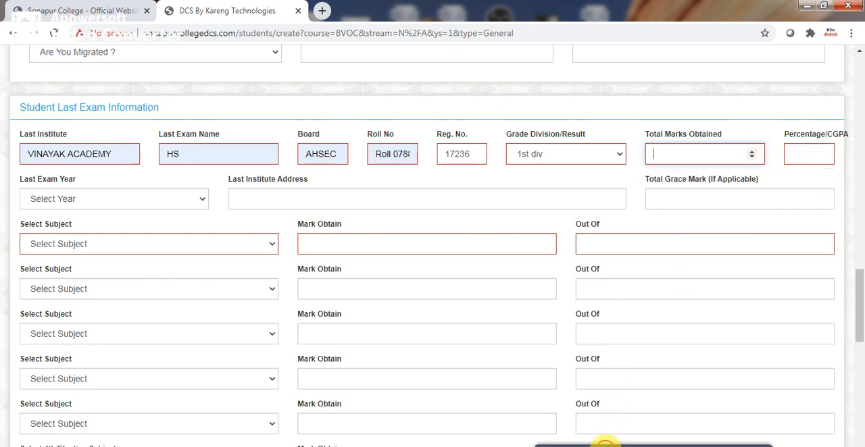
left_click(598, 446)
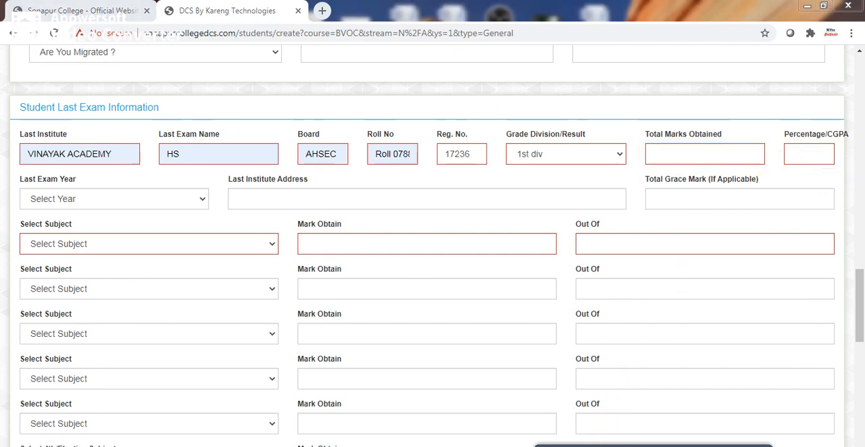
left_click(680, 155)
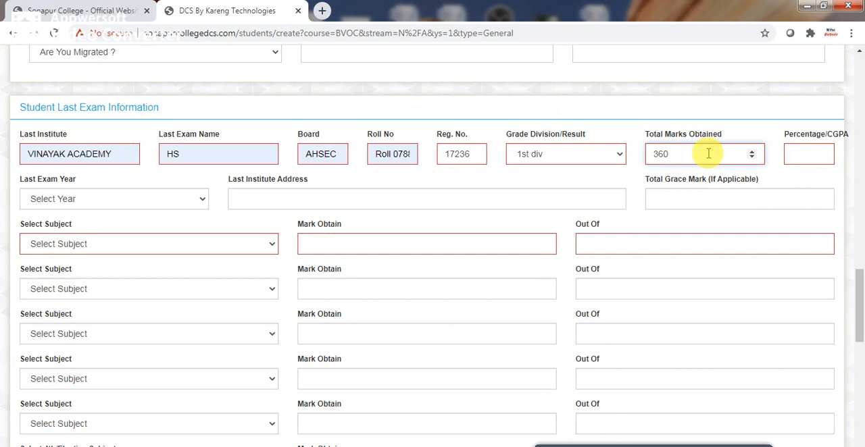
left_click(809, 156)
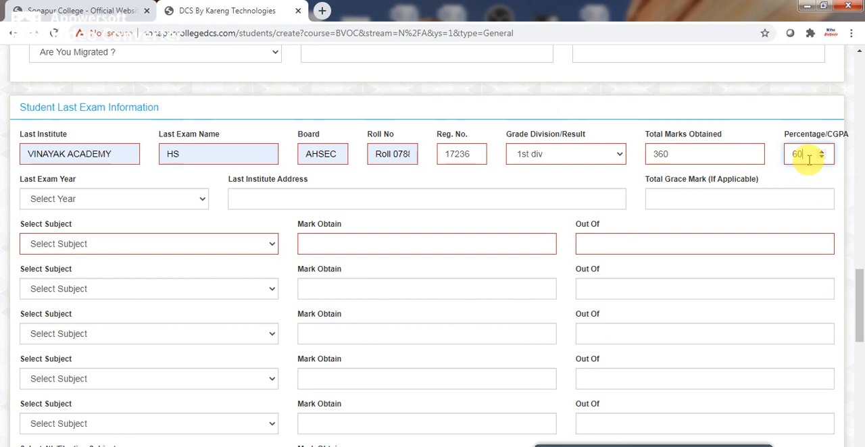
Set the last exam year to 2020.
left_click(201, 200)
left_click_drag(203, 227, 203, 396)
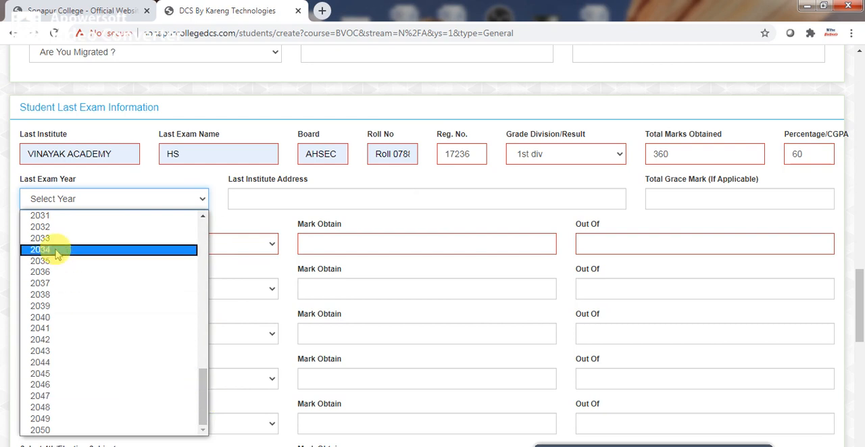
left_click_drag(203, 395, 154, 344)
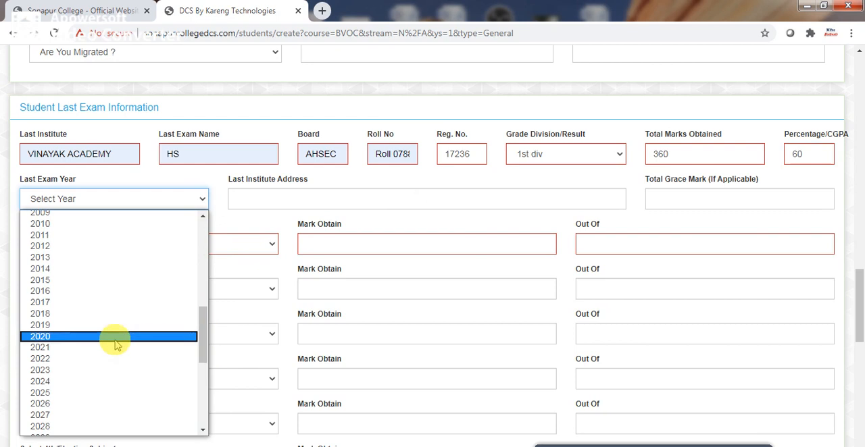
left_click(73, 337)
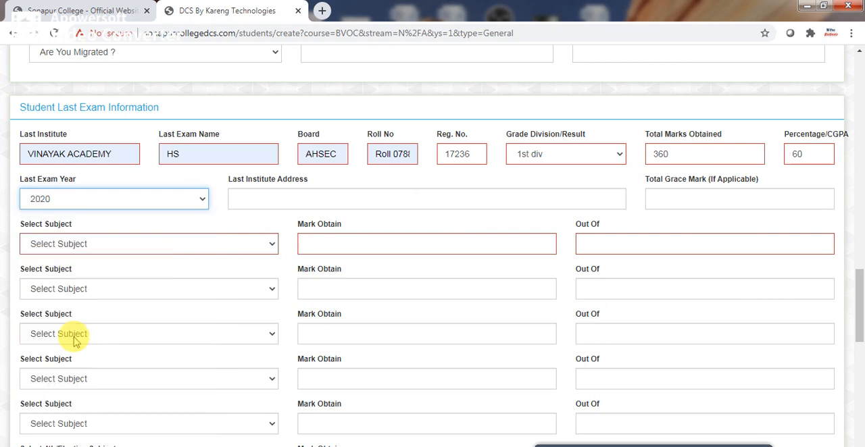
left_click(203, 201)
left_click(98, 324)
left_click(276, 197)
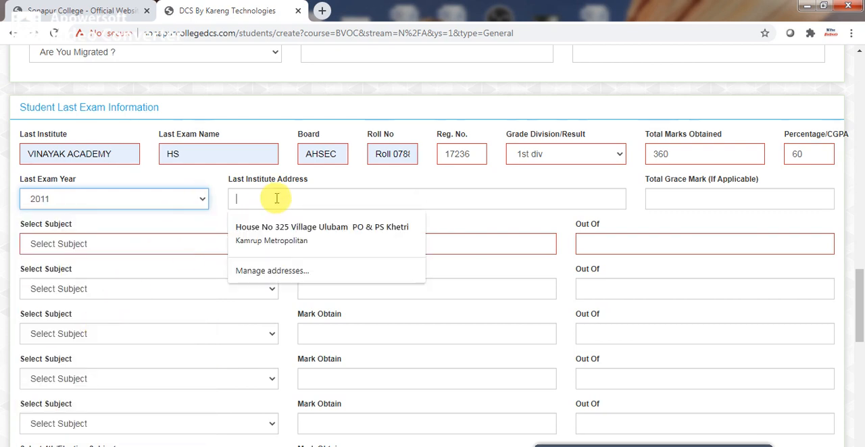
left_click(203, 198)
left_click_drag(200, 304, 207, 344)
left_click(85, 358)
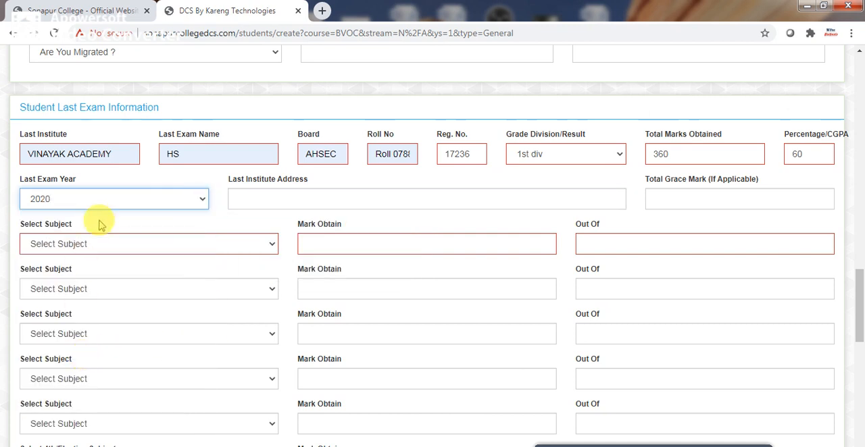
Fill in the last institute's address with the saved suggestion that starts with J.
left_click(296, 198)
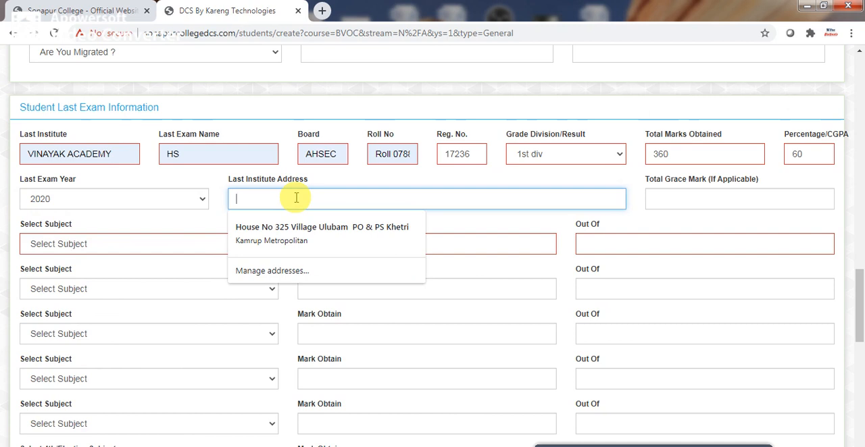
type("Jagiroad, Morigaon Assam")
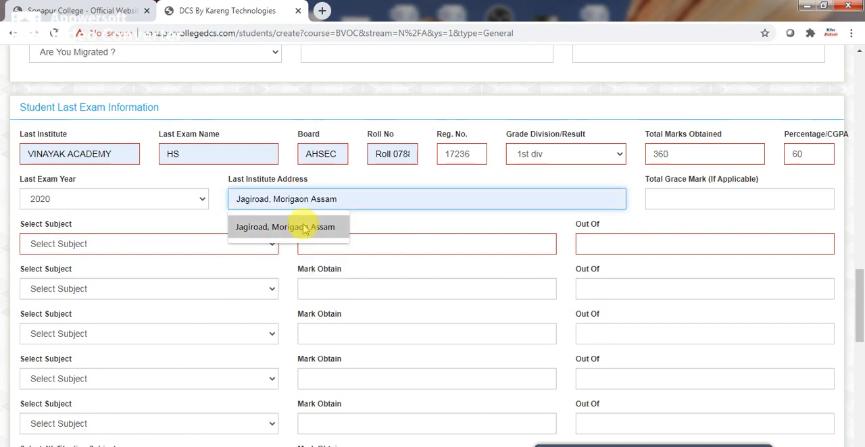
left_click(304, 227)
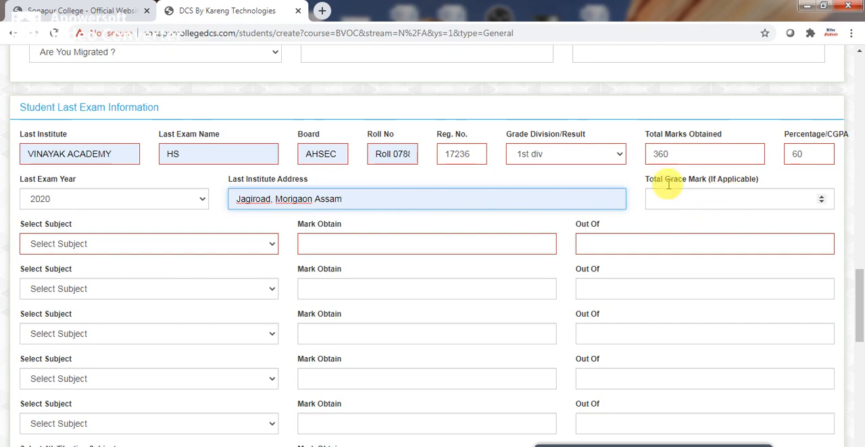
Record English as the first subject with 60 marks obtained out of 100.
scroll(857, 301, "down", 1)
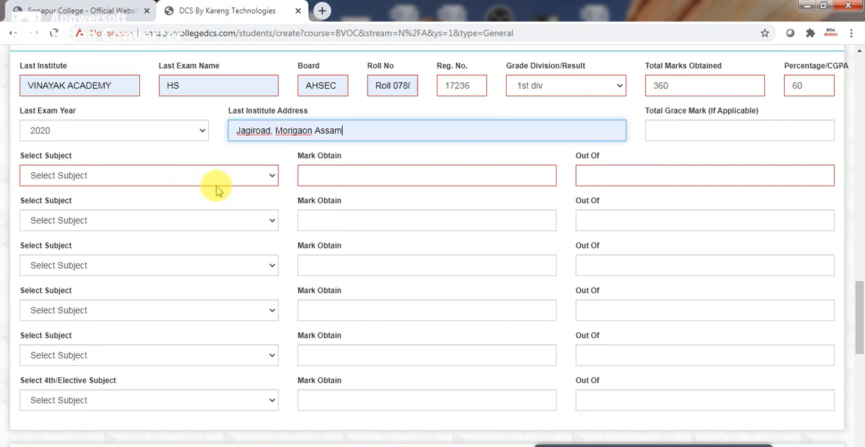
left_click(270, 175)
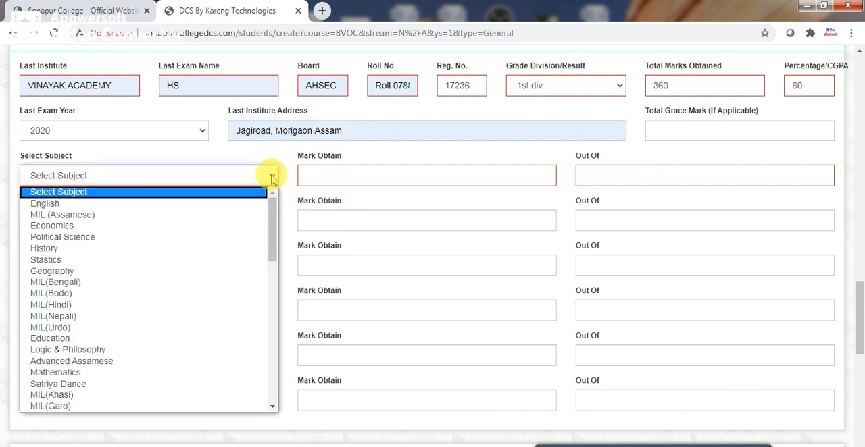
left_click(212, 204)
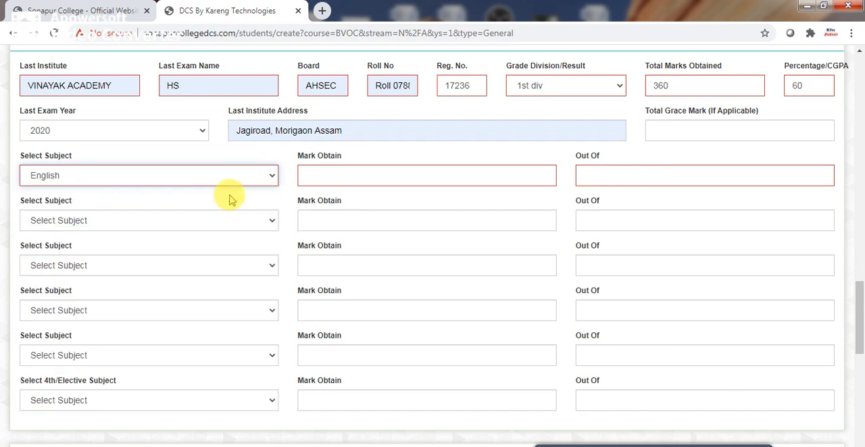
left_click(340, 174)
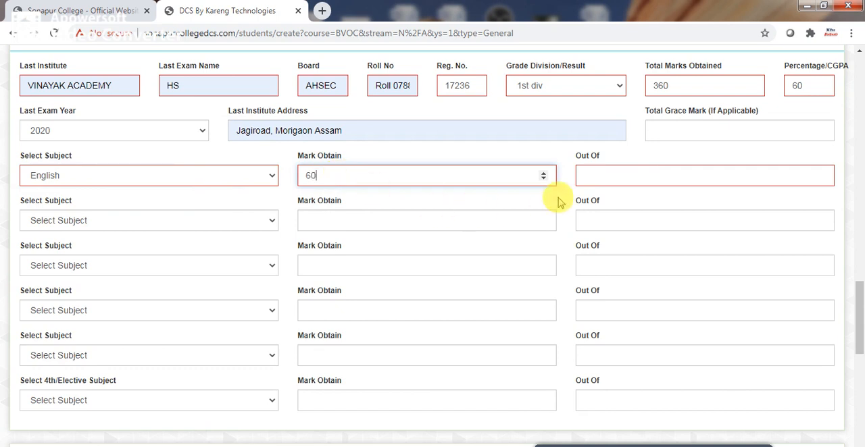
left_click(592, 178)
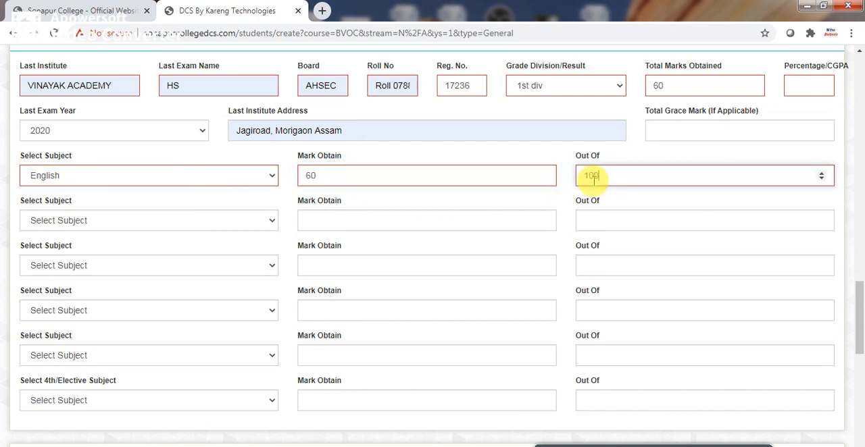
type("100")
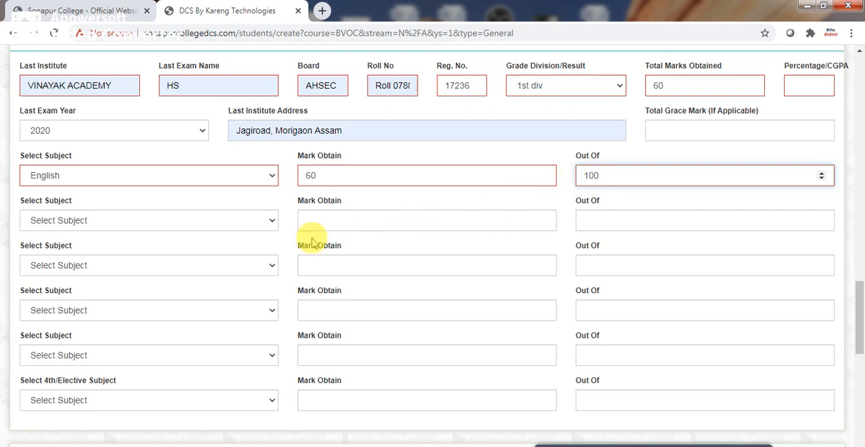
Record MIL(Alt. English) as the second subject with 58 marks obtained out of 100.
left_click(273, 223)
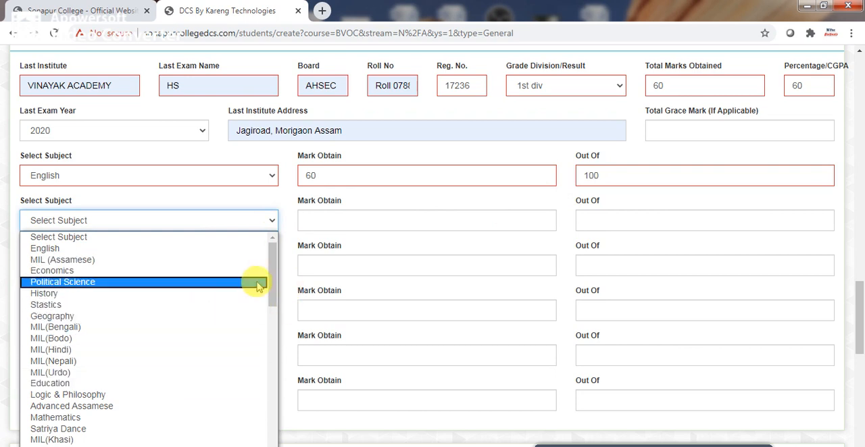
left_click_drag(270, 275, 271, 311)
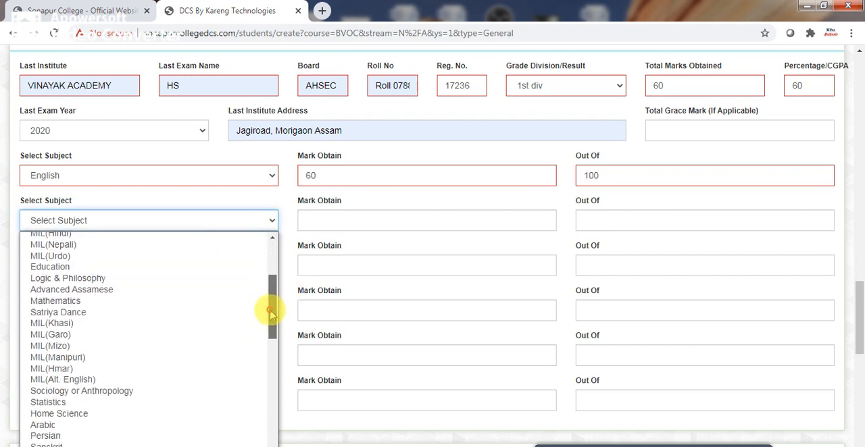
left_click(167, 380)
left_click(323, 217)
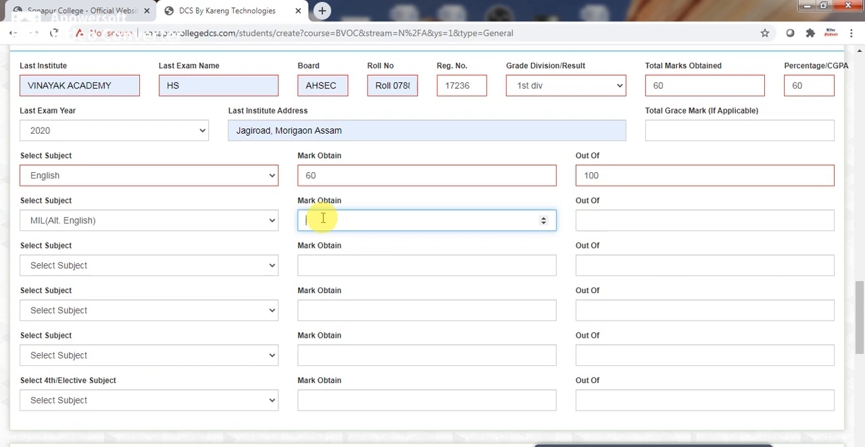
left_click(607, 214)
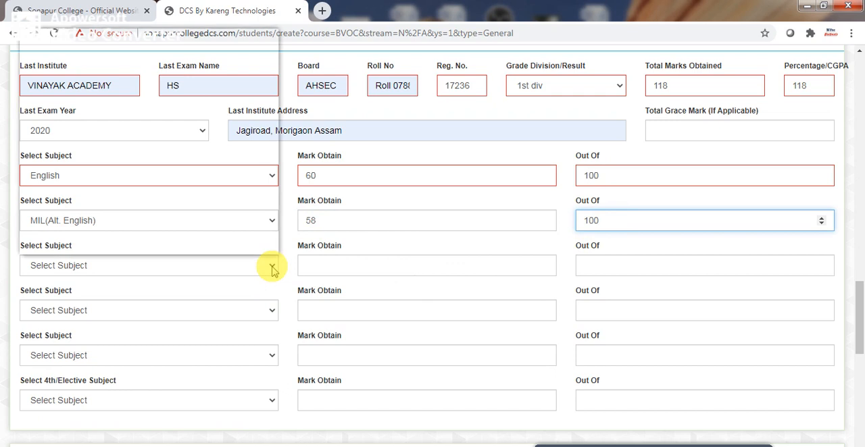
Record Accountancy as the third subject with 62 marks obtained out of 100.
left_click(272, 268)
scroll(259, 220, "down", 1)
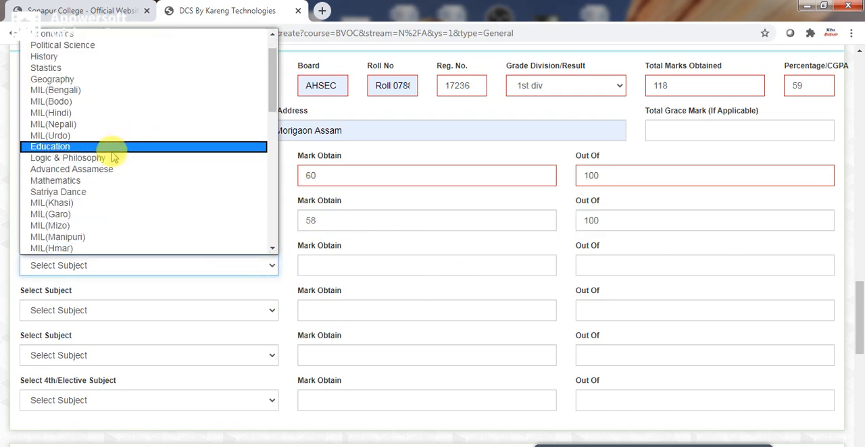
left_click_drag(268, 81, 245, 183)
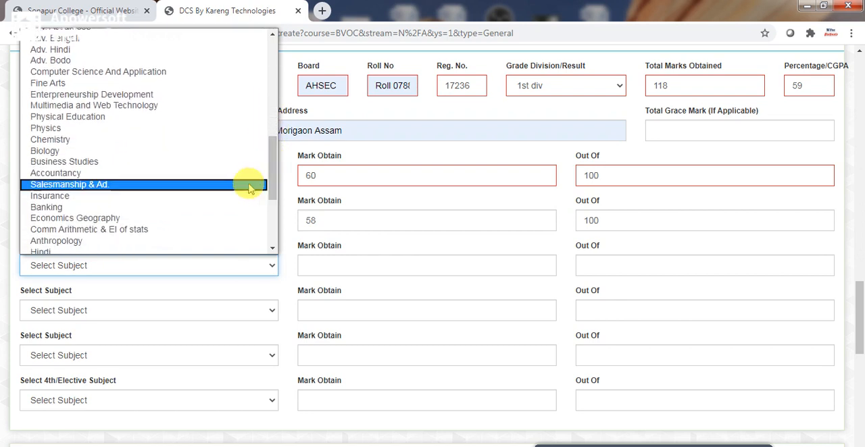
left_click(131, 174)
left_click(316, 268)
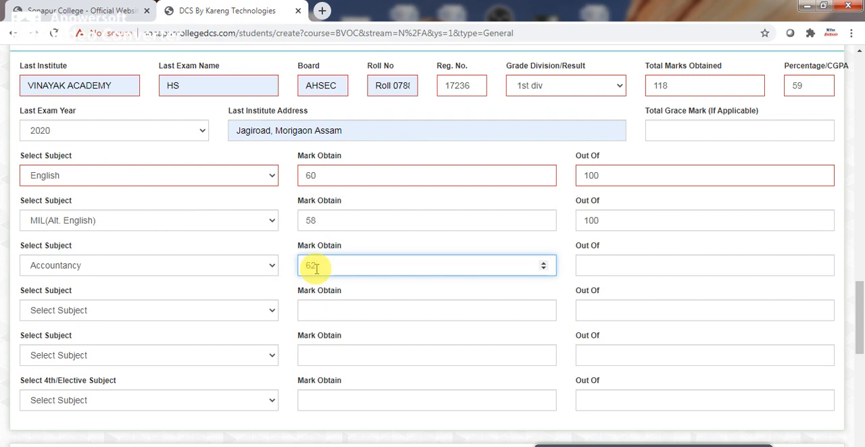
left_click(617, 267)
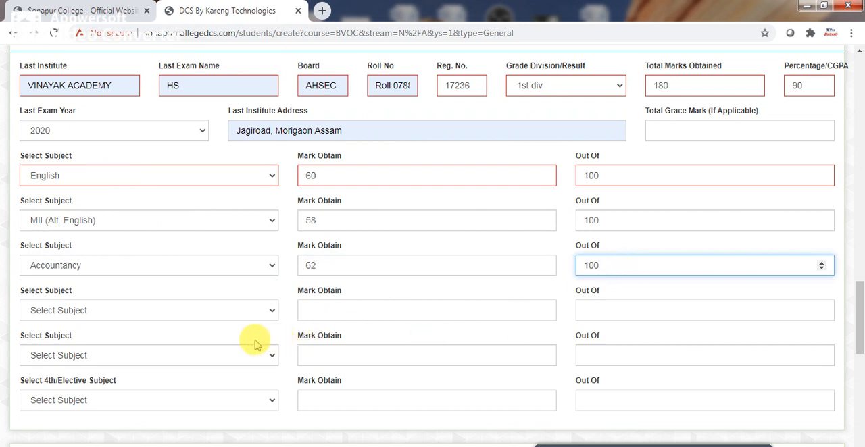
Record Business Studies as the fourth subject with 60 marks obtained out of 100.
left_click(270, 312)
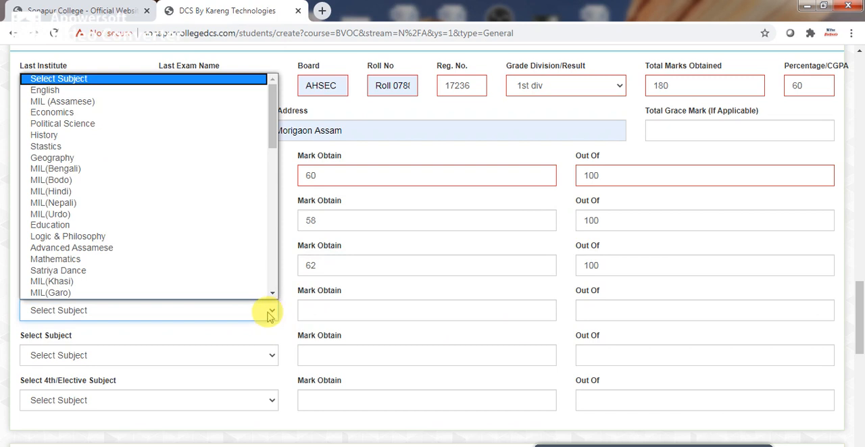
scroll(193, 267, "down", 1)
left_click_drag(270, 149, 277, 223)
left_click(140, 255)
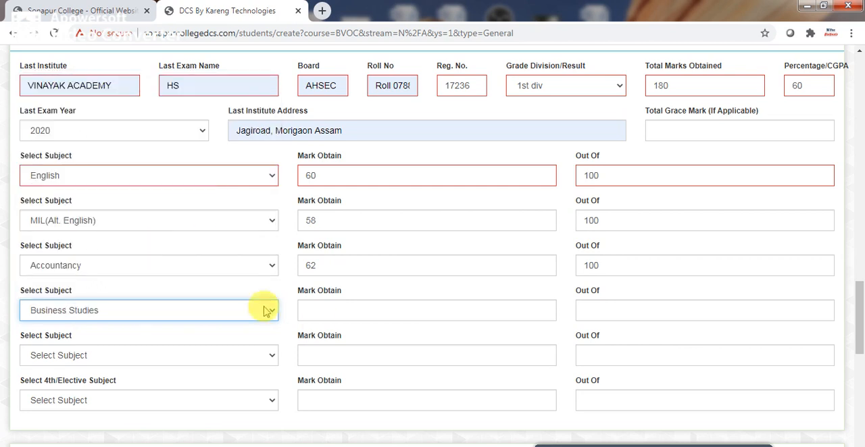
left_click(315, 311)
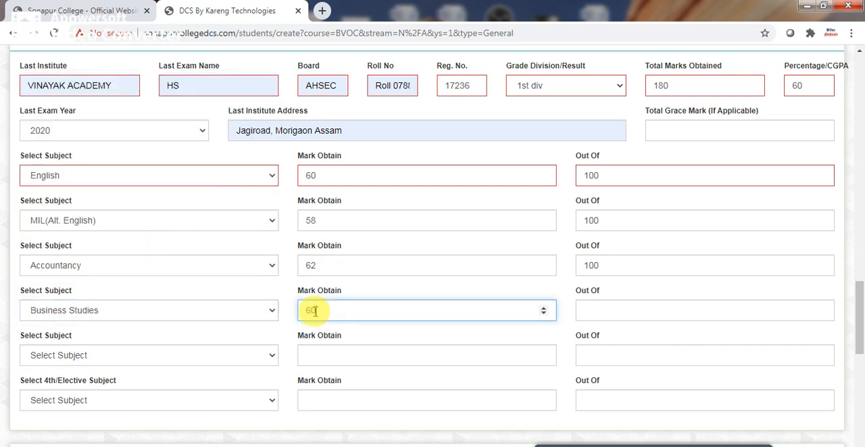
left_click(593, 306)
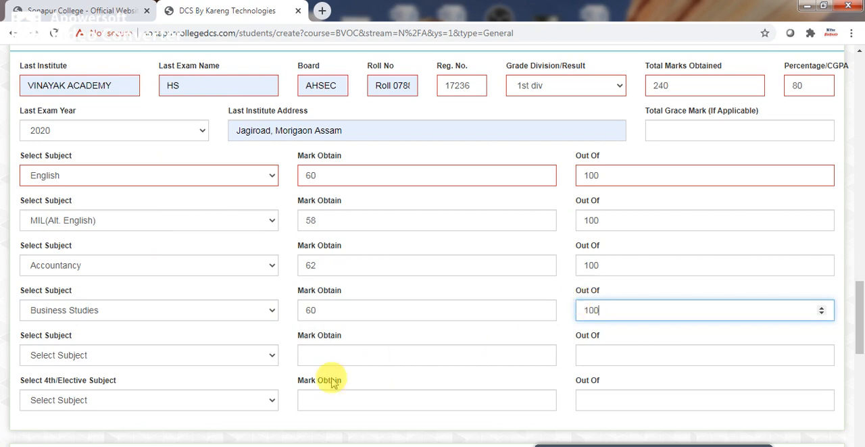
Record Banking as the fifth subject with 58 marks obtained out of 100.
left_click(271, 355)
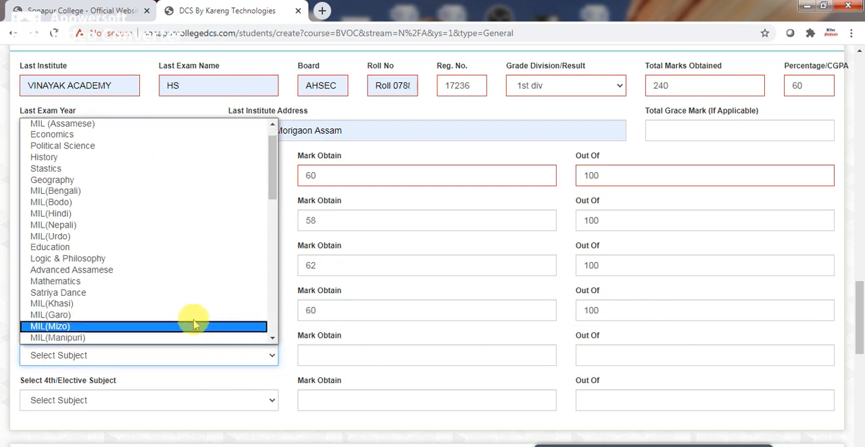
key("b")
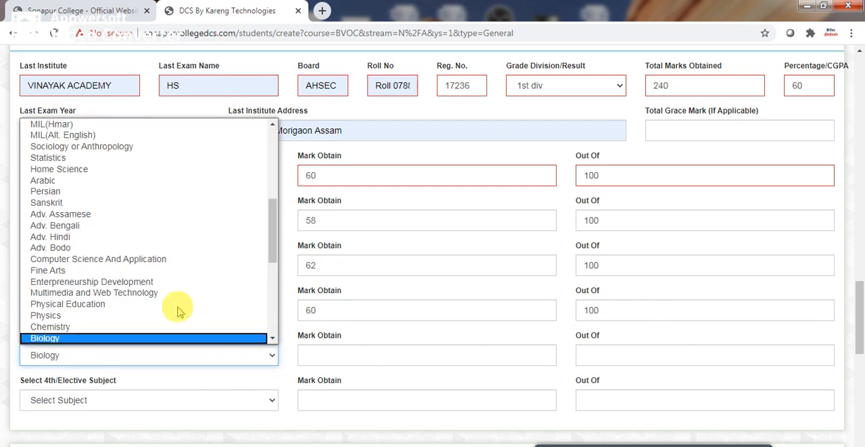
scroll(266, 341, "down", 3)
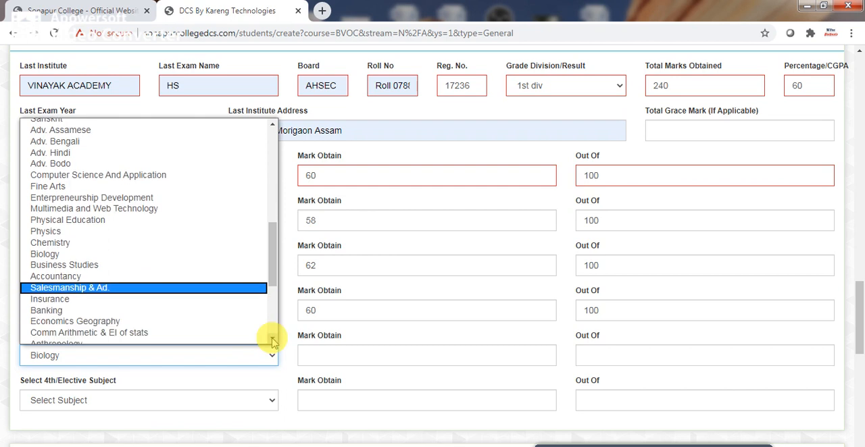
left_click(105, 282)
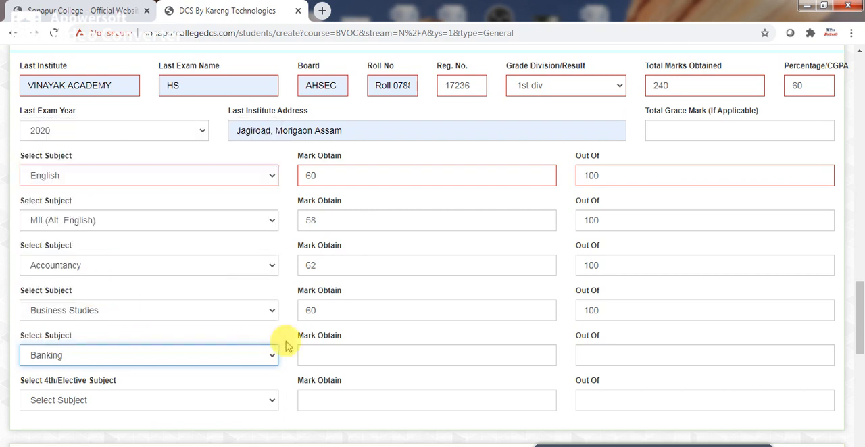
left_click(305, 347)
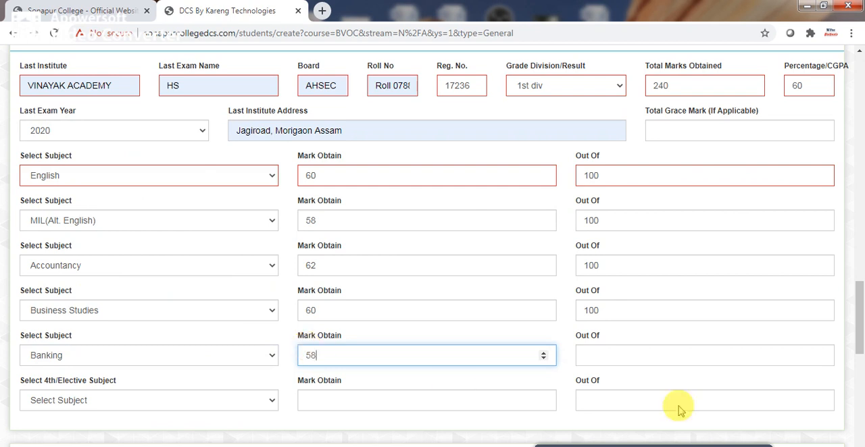
left_click(602, 350)
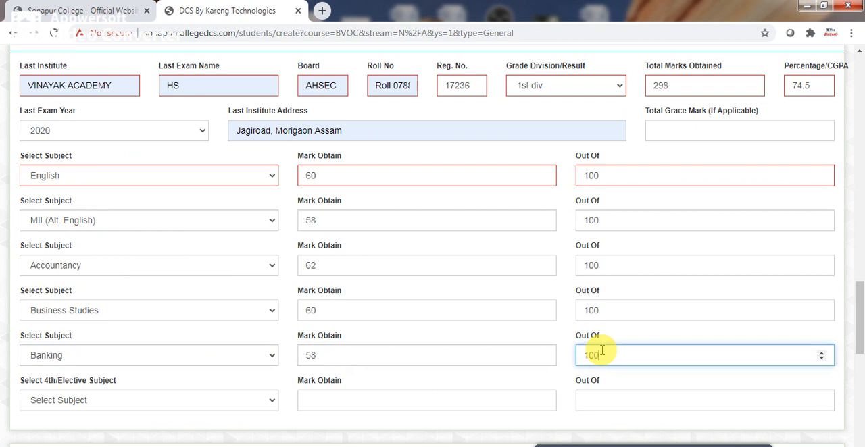
Choose Comm Arithmetic & EI of stats as the 4th/elective subject with 62 marks obtained.
left_click(268, 401)
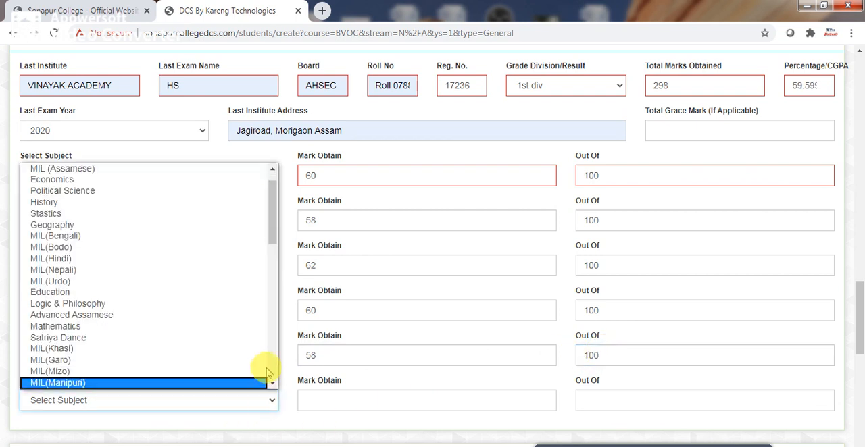
left_click(353, 356)
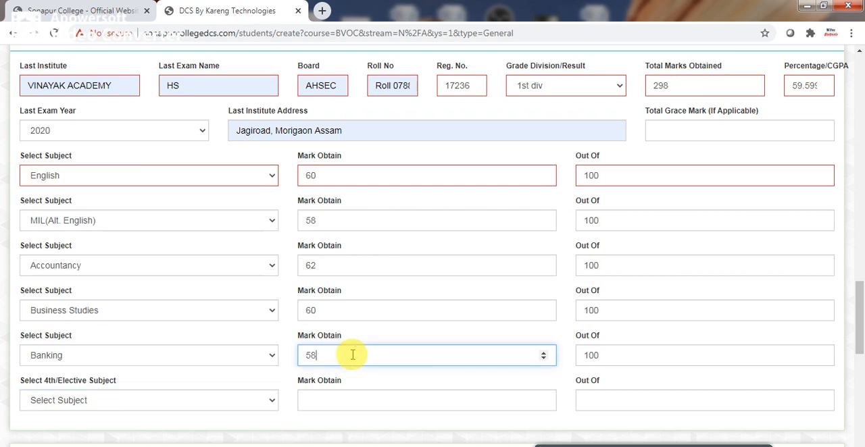
left_click(274, 397)
left_click_drag(274, 218, 280, 354)
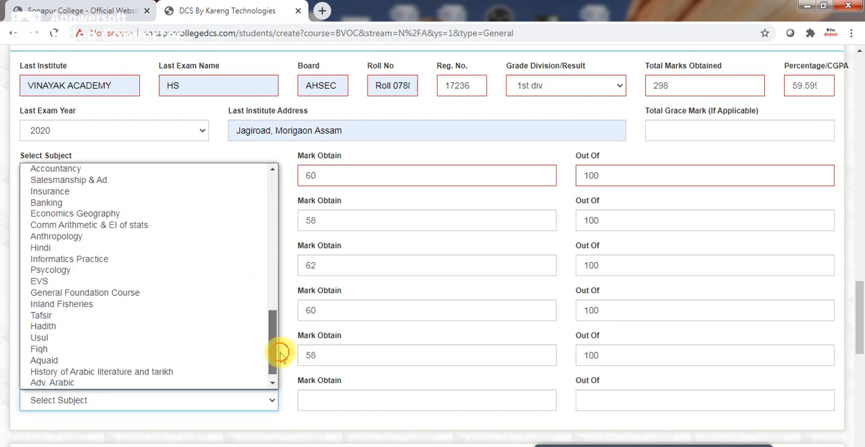
left_click(144, 229)
left_click(321, 400)
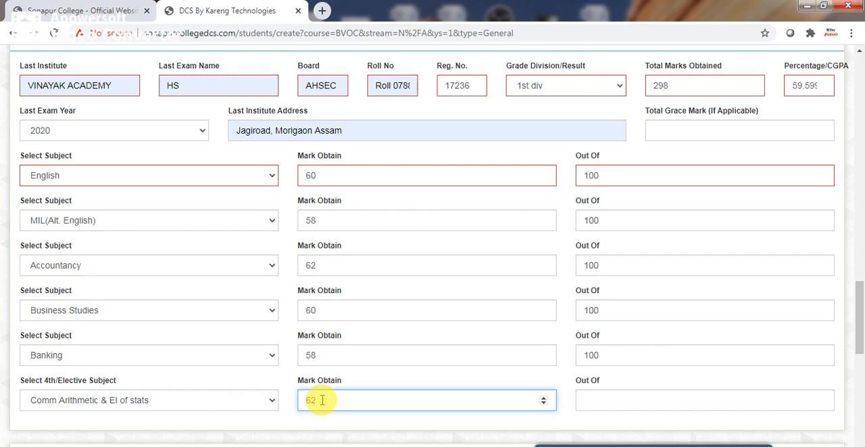
type("62")
Change the Banking marks to 60 and set the elective subject's marks to 60 out of 100.
left_click(325, 358)
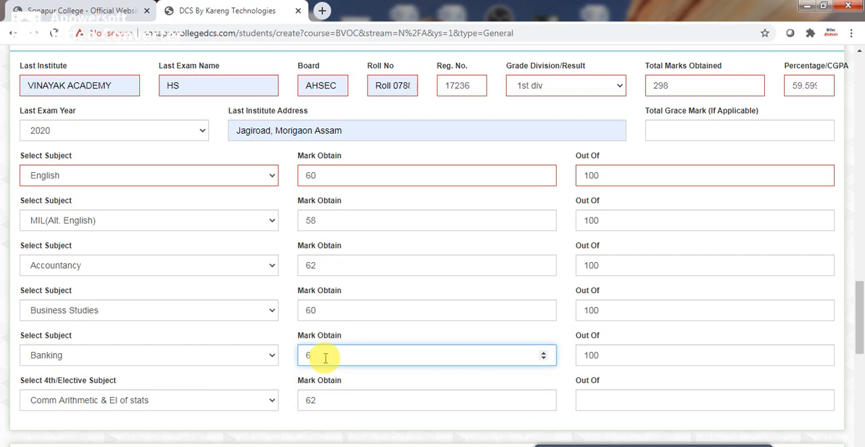
type("60")
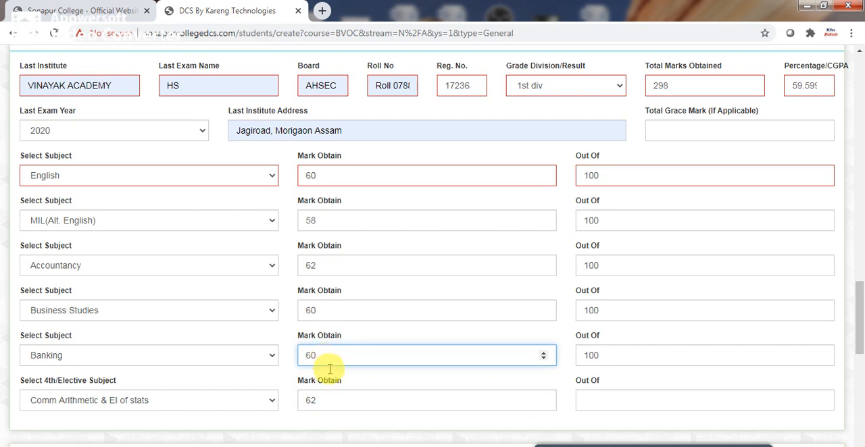
left_click(339, 401)
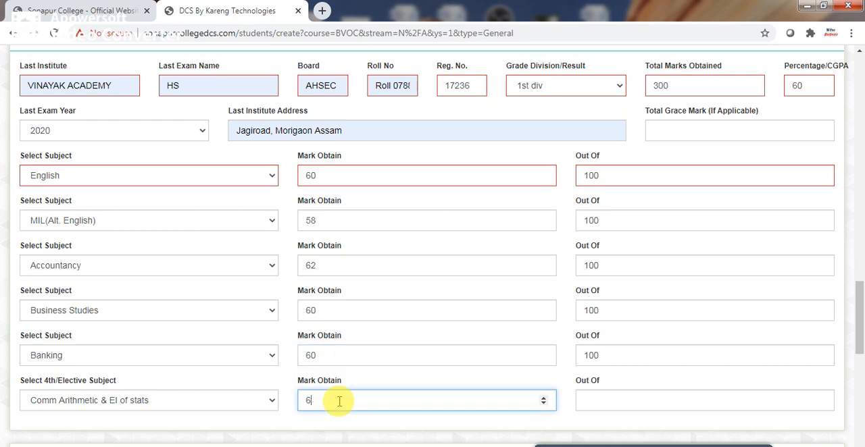
left_click(591, 400)
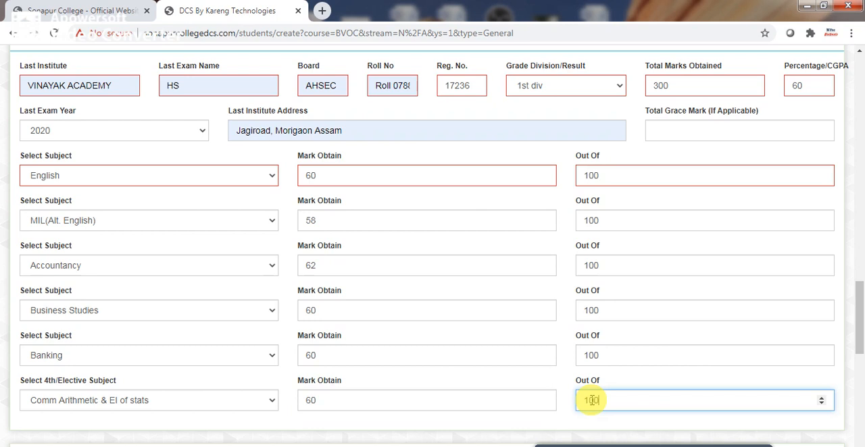
Select Retail Management & IT as the course to be taken.
scroll(858, 370, "down", 3)
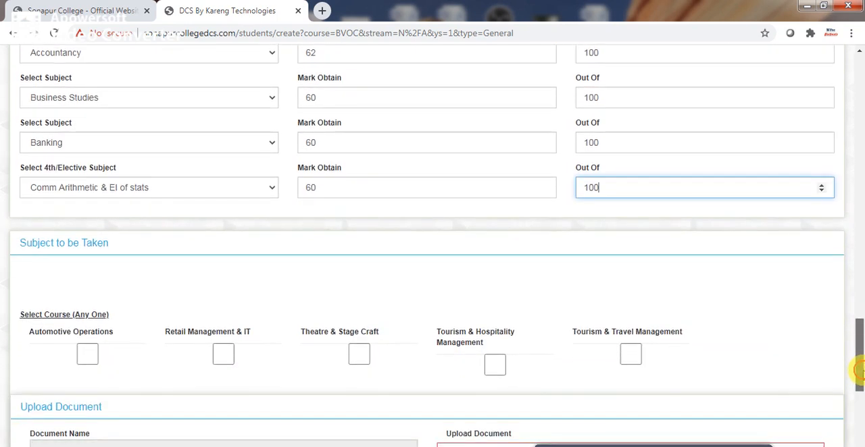
scroll(858, 370, "down", 1)
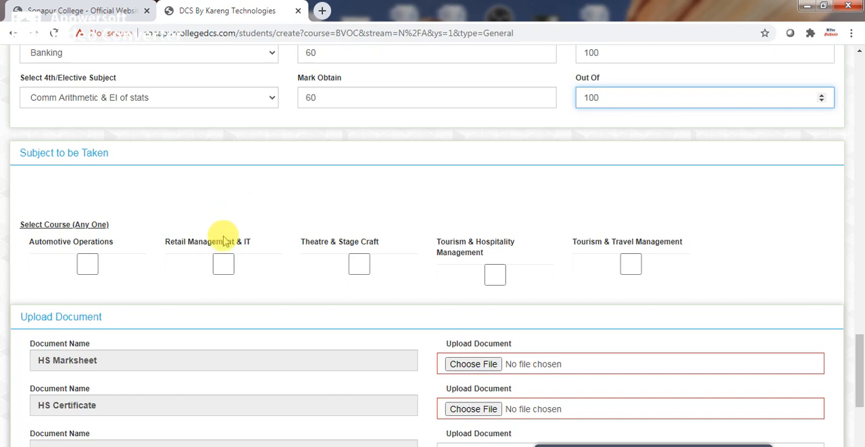
left_click(223, 264)
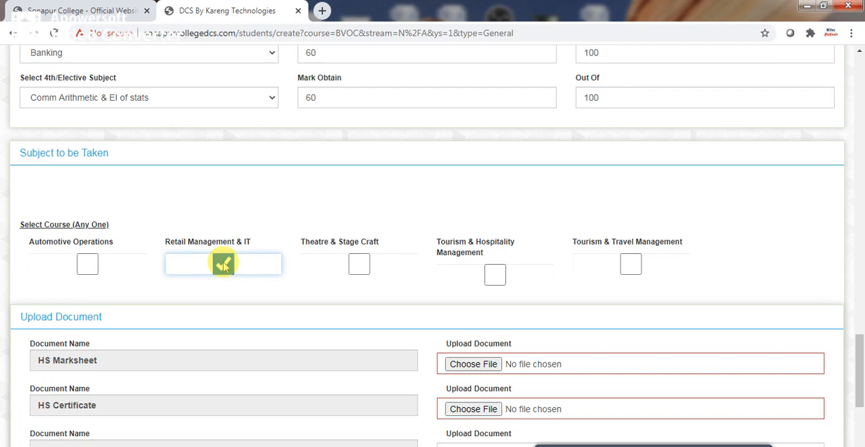
Attach the HS image from the BVoc Retail Admission folder as both the HS Marksheet and the HS Certificate.
left_click_drag(858, 352, 859, 401)
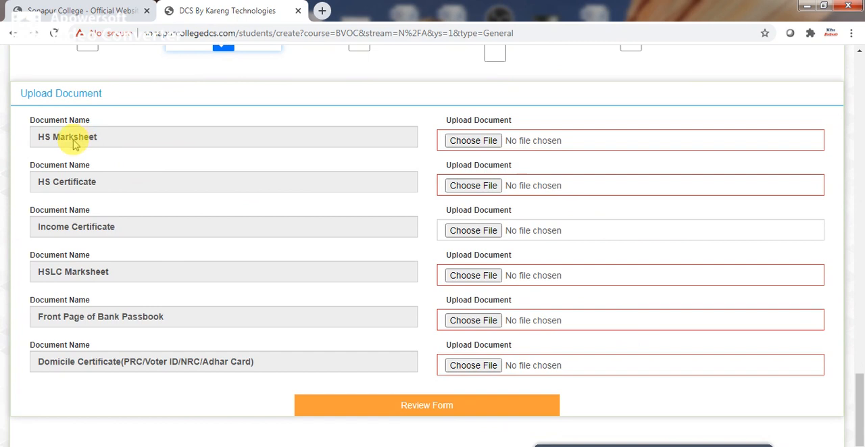
left_click(494, 147)
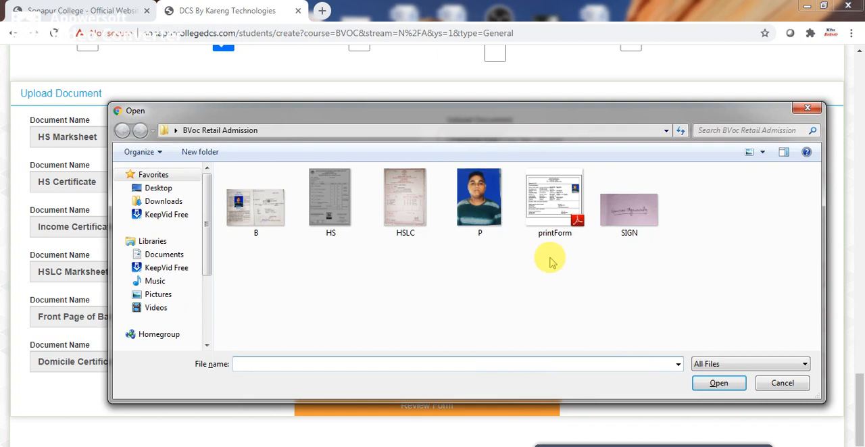
left_click(328, 216)
left_click(717, 385)
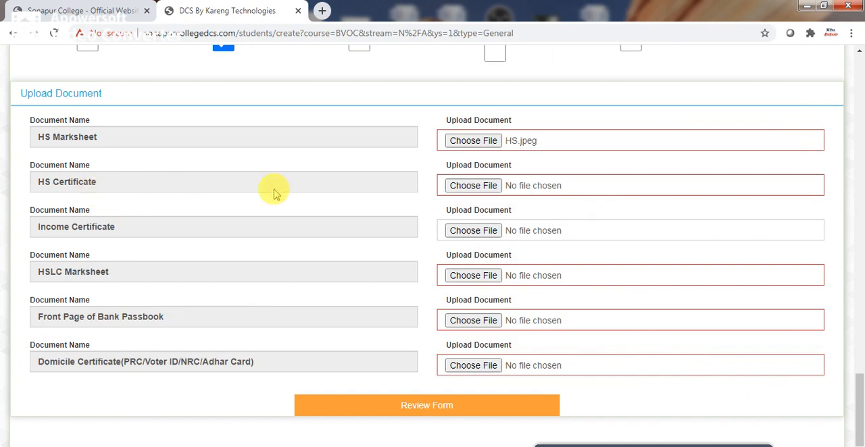
left_click(473, 192)
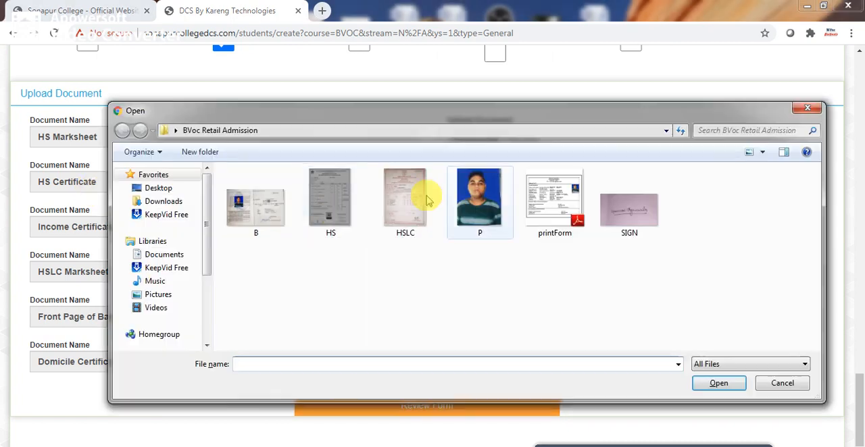
left_click(329, 197)
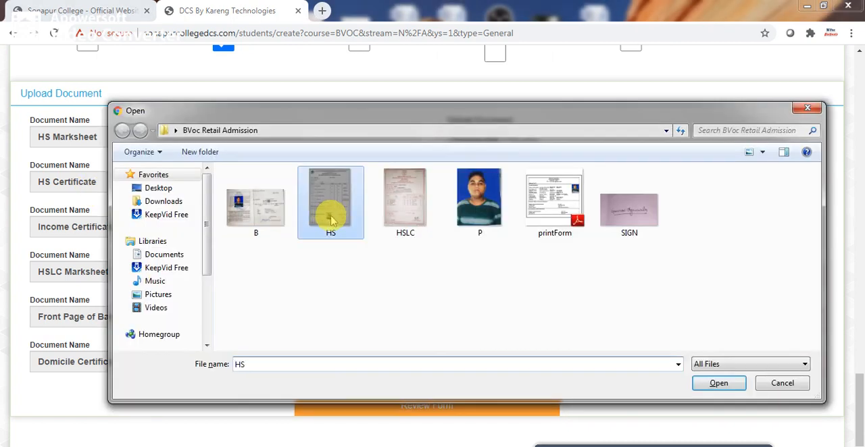
left_click(718, 382)
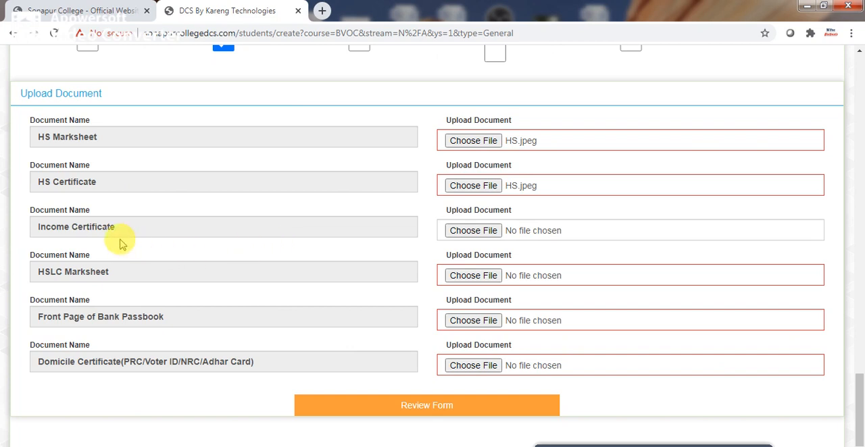
Attach image B as the Income Certificate and image HSLC as the HSLC Marksheet.
left_click(453, 232)
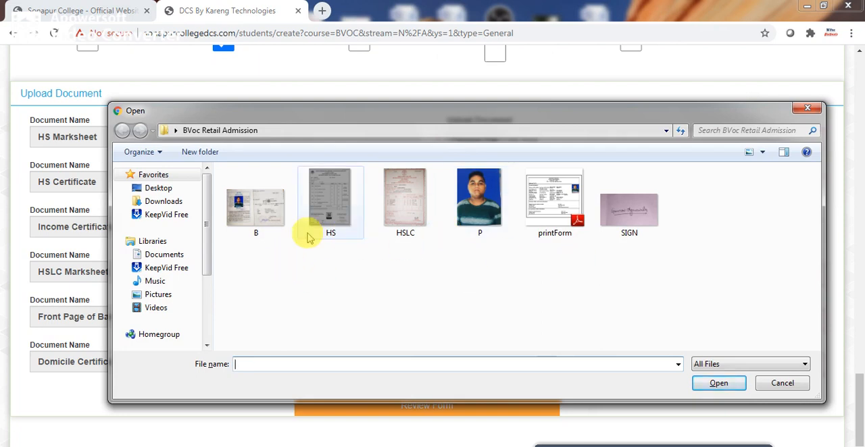
left_click(255, 203)
left_click(723, 382)
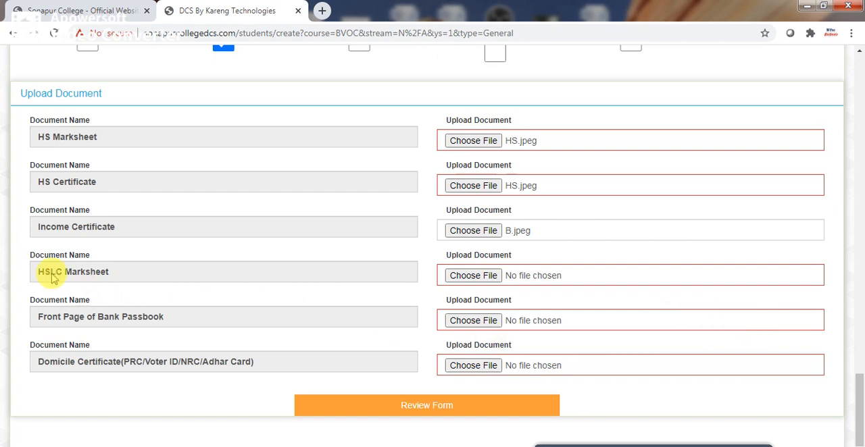
left_click(448, 275)
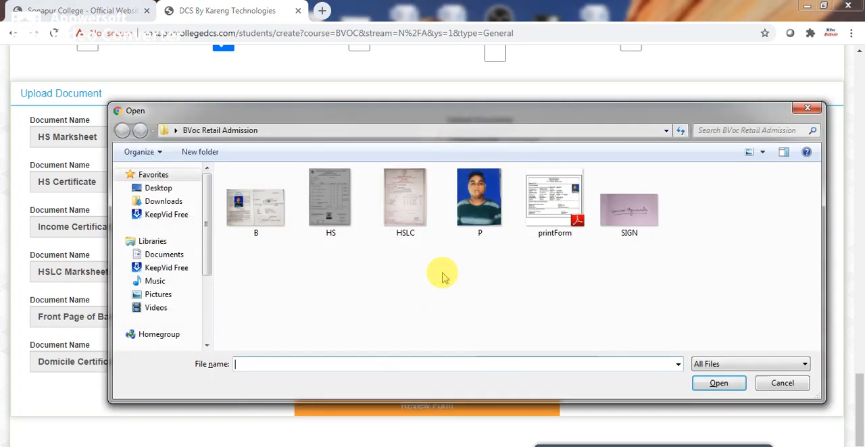
left_click(403, 218)
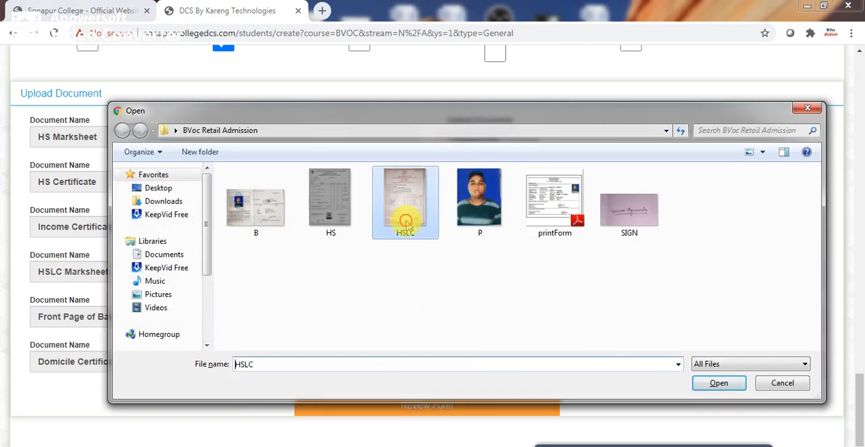
left_click(716, 384)
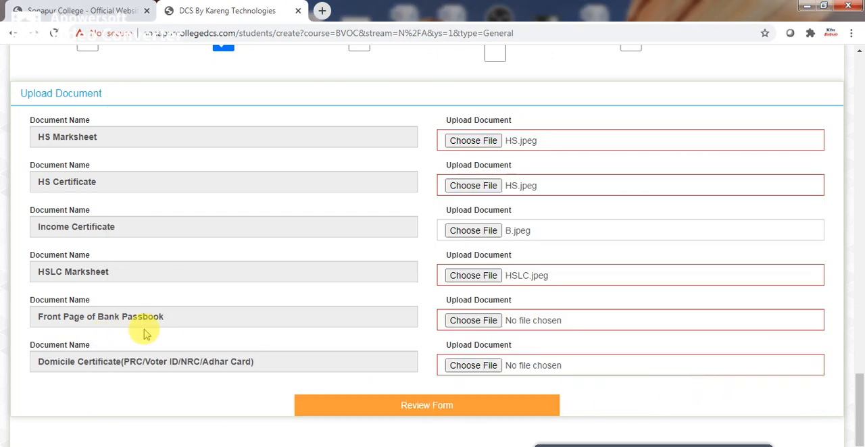
Attach image B for both the front page of the bank passbook and the domicile certificate.
left_click(474, 323)
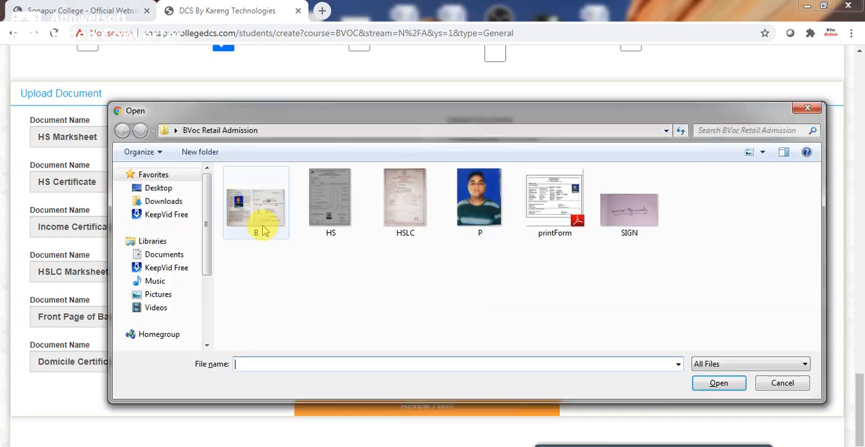
left_click(260, 229)
left_click(710, 383)
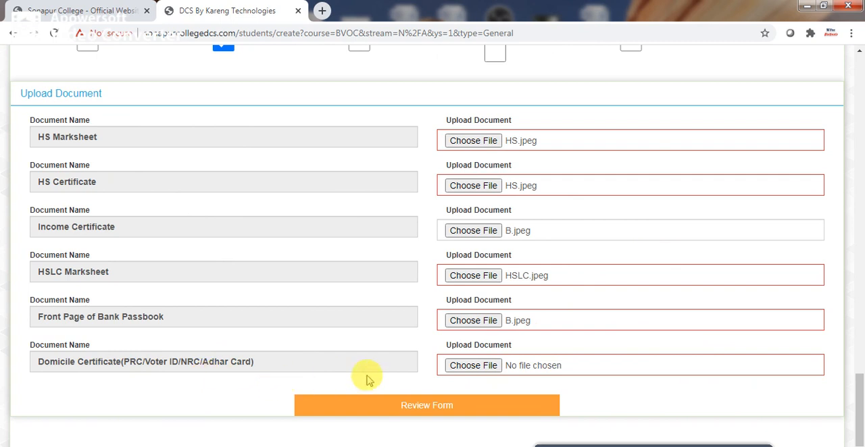
left_click(477, 368)
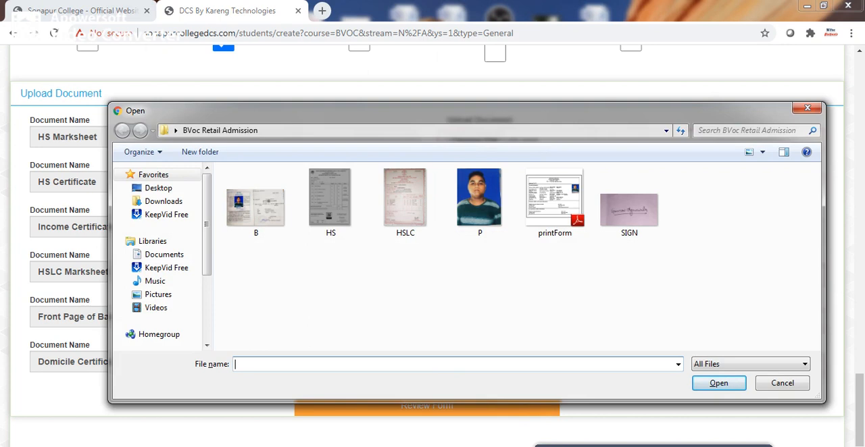
type("B")
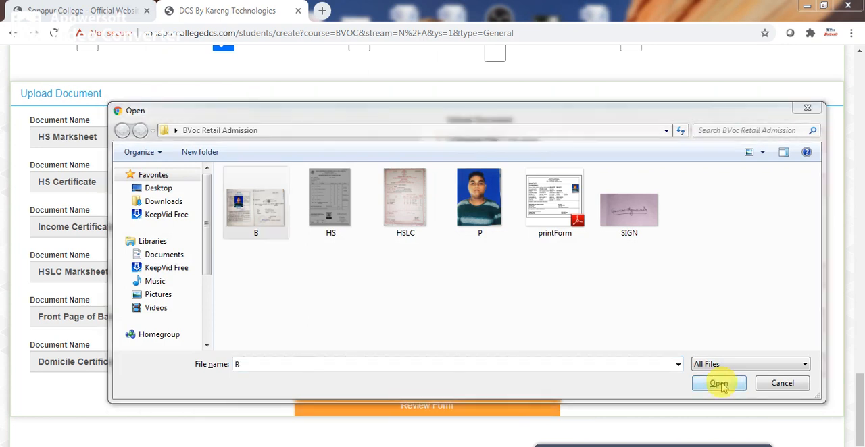
left_click(717, 384)
Open the form review and check the applicant's details, subject marks, chosen course and submitted documents.
left_click_drag(861, 375, 858, 395)
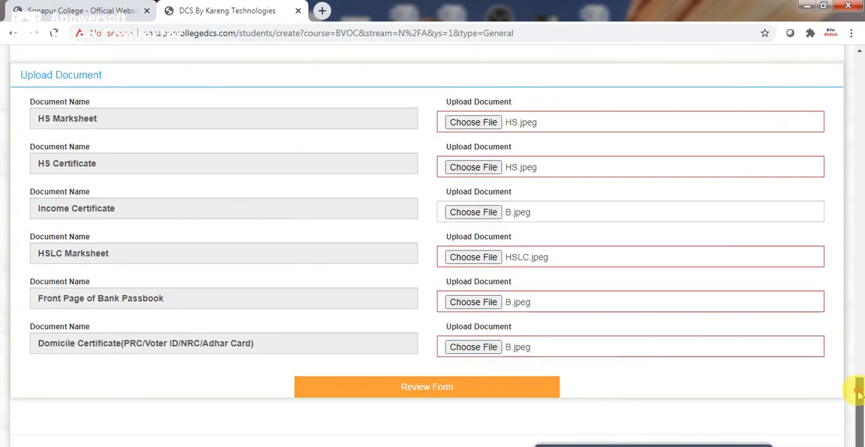
left_click(452, 394)
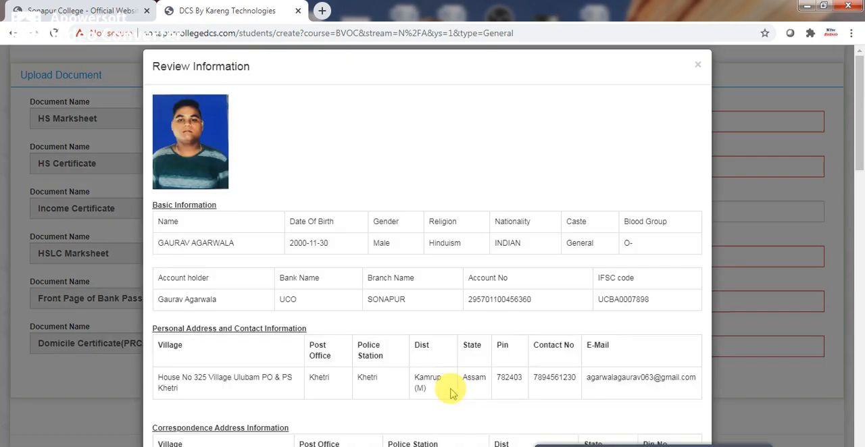
scroll(861, 162, "down", 2)
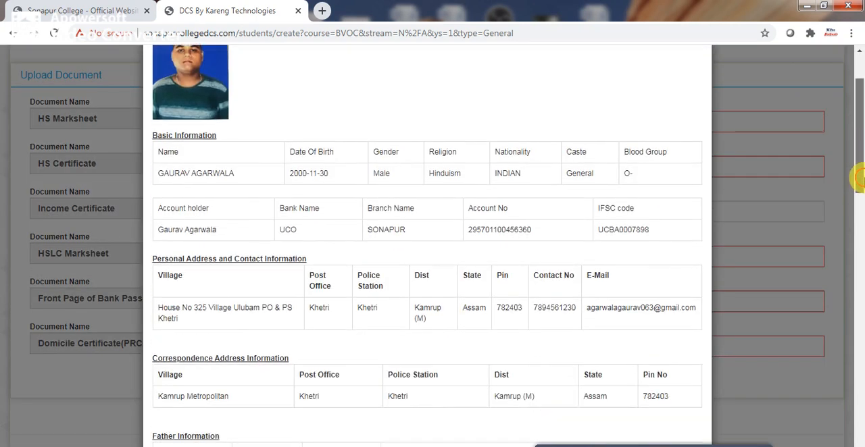
mouse_move(859, 184)
left_mouse_down()
mouse_move(859, 203)
mouse_move(857, 169)
left_mouse_up()
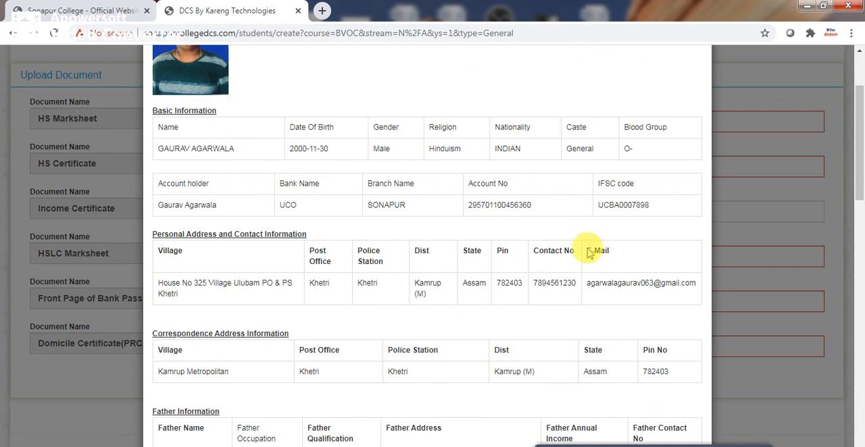
left_click_drag(859, 197, 858, 436)
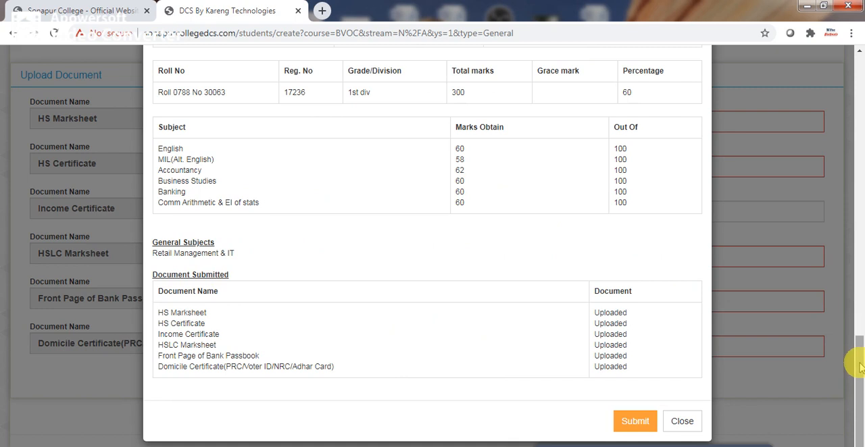
left_click_drag(858, 361, 857, 380)
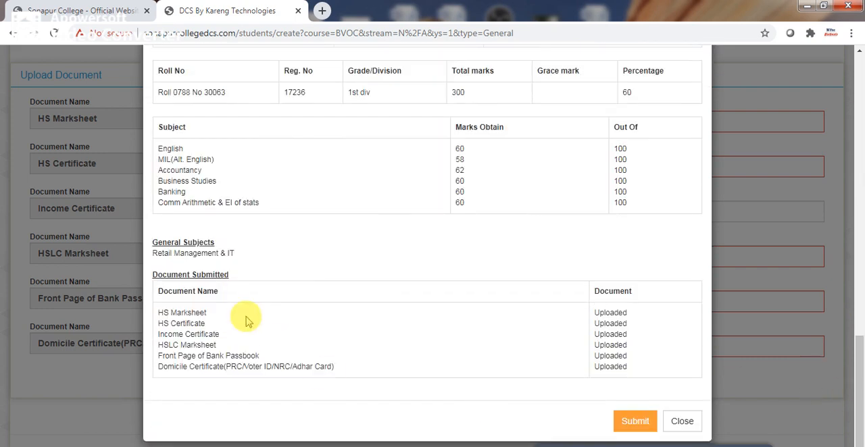